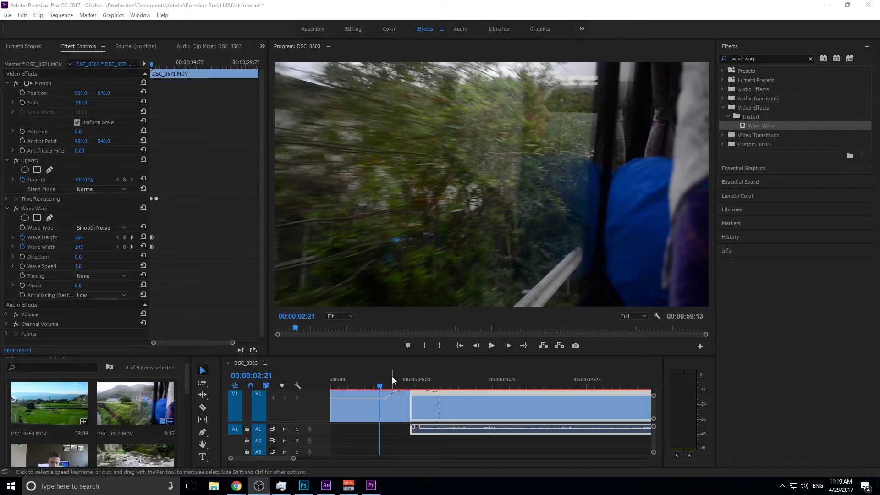
Preview the existing transition and return to about 00:00:03:03.
{"action": "left_click", "coordinate": [492, 346]}
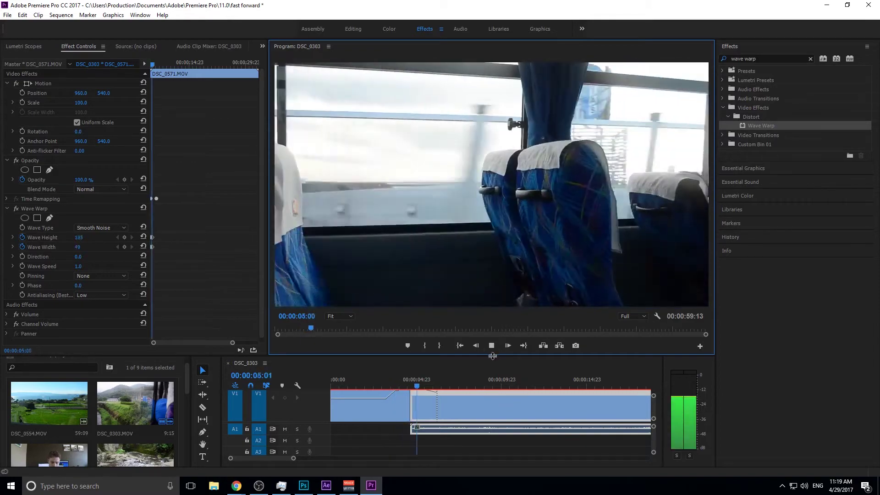
{"action": "key", "text": "space"}
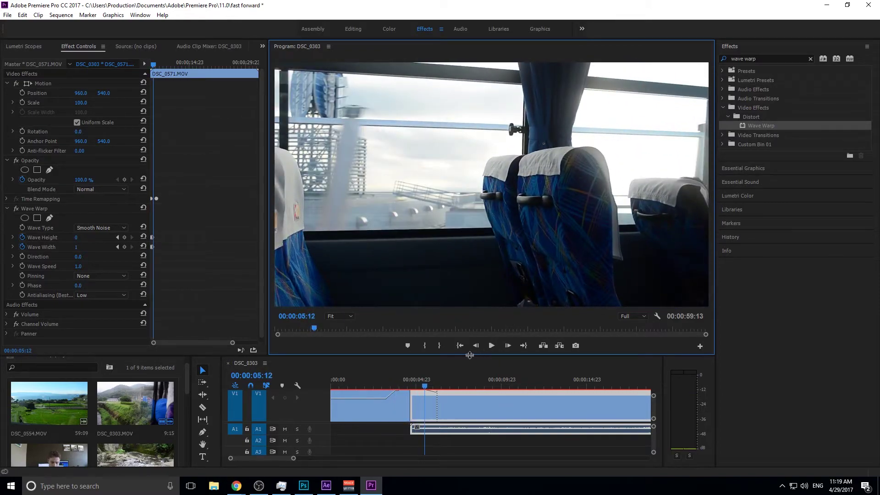
{"action": "left_click_drag", "start_coordinate": [406, 370], "coordinate": [440, 303]}
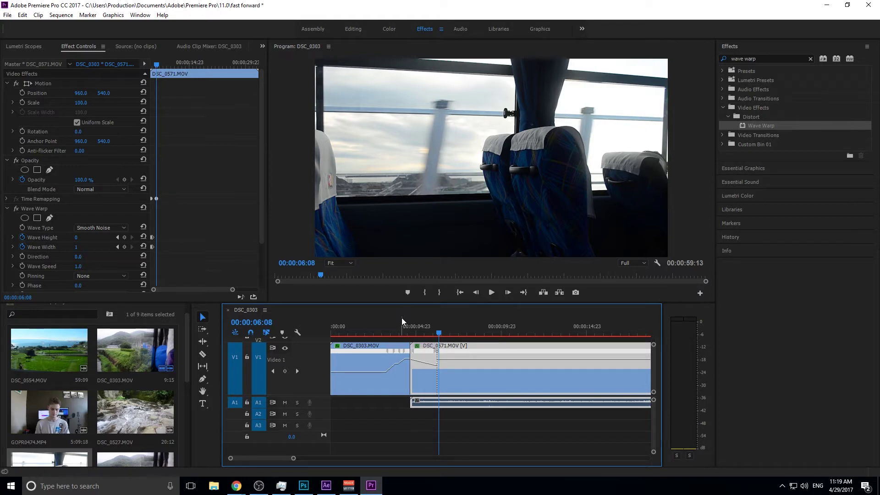
Clear the sequence and place DSC_0303 and DSC_0571 on V1.
{"action": "left_click_drag", "start_coordinate": [502, 421], "coordinate": [364, 351]}
{"action": "key", "text": "Delete"}
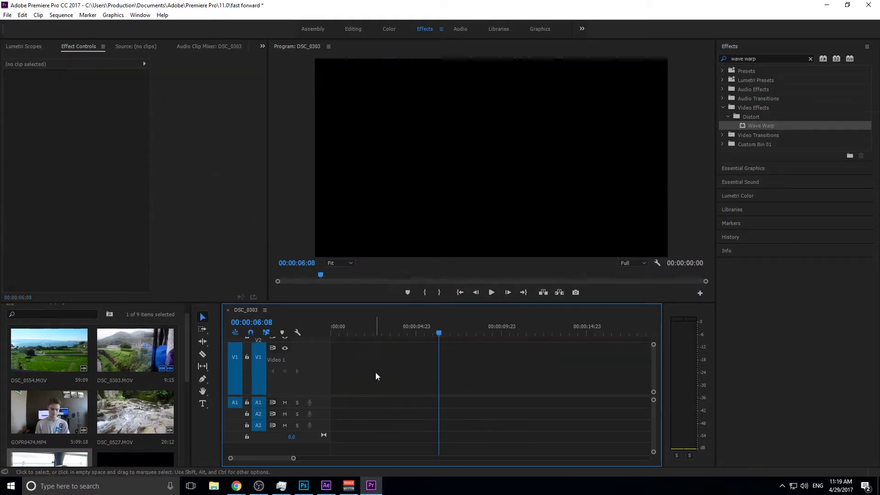
{"action": "left_click", "coordinate": [139, 353]}
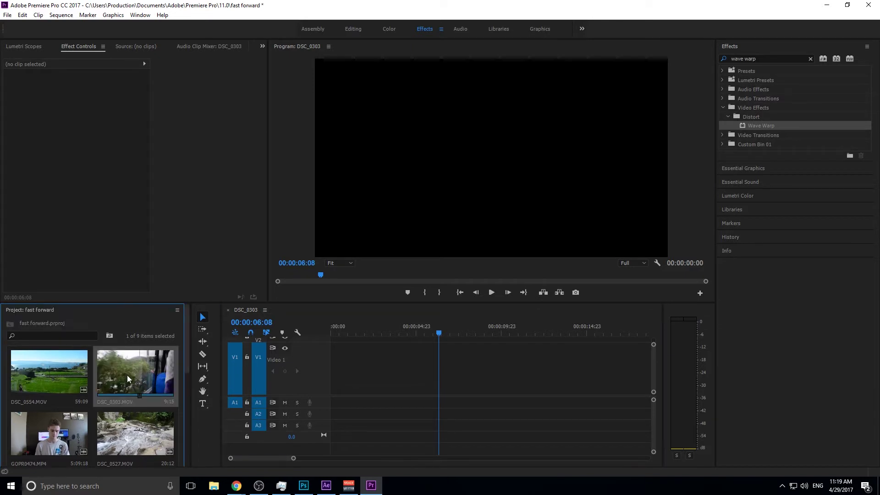
{"action": "left_click_drag", "start_coordinate": [128, 375], "coordinate": [321, 390]}
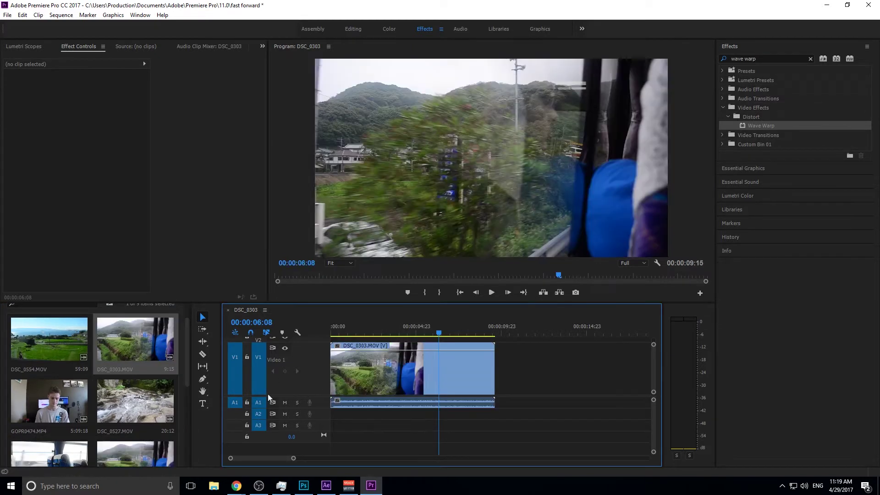
{"action": "scroll", "coordinate": [50, 404], "scroll_direction": "down", "scroll_amount": 2}
{"action": "left_click_drag", "start_coordinate": [50, 413], "coordinate": [503, 371]}
Cut DSC_0303 at about 00:00:06:06, delete the leftover, and butt DSC_0571 against it.
{"action": "mouse_move", "coordinate": [439, 333]}
{"action": "left_mouse_down"}
{"action": "mouse_move", "coordinate": [471, 331]}
{"action": "mouse_move", "coordinate": [407, 337]}
{"action": "mouse_move", "coordinate": [441, 338]}
{"action": "left_mouse_up"}
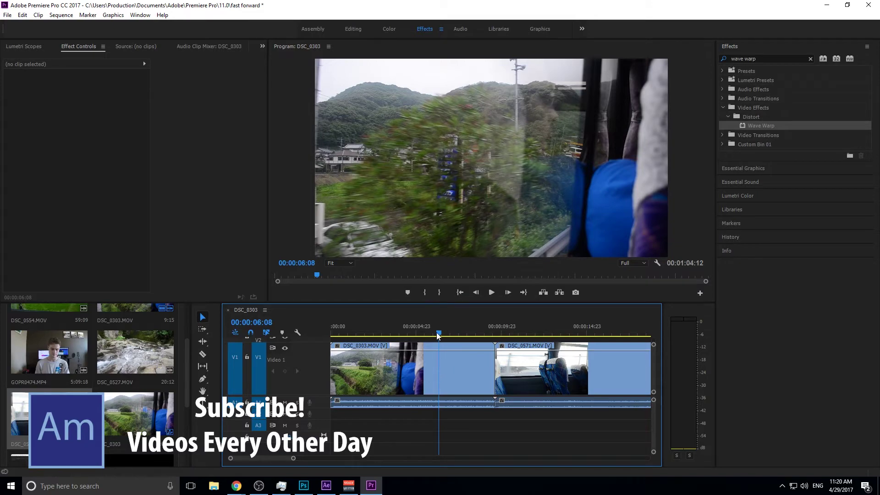
{"action": "mouse_move", "coordinate": [436, 333]}
{"action": "left_mouse_down"}
{"action": "mouse_move", "coordinate": [417, 334]}
{"action": "mouse_move", "coordinate": [435, 337]}
{"action": "left_mouse_up"}
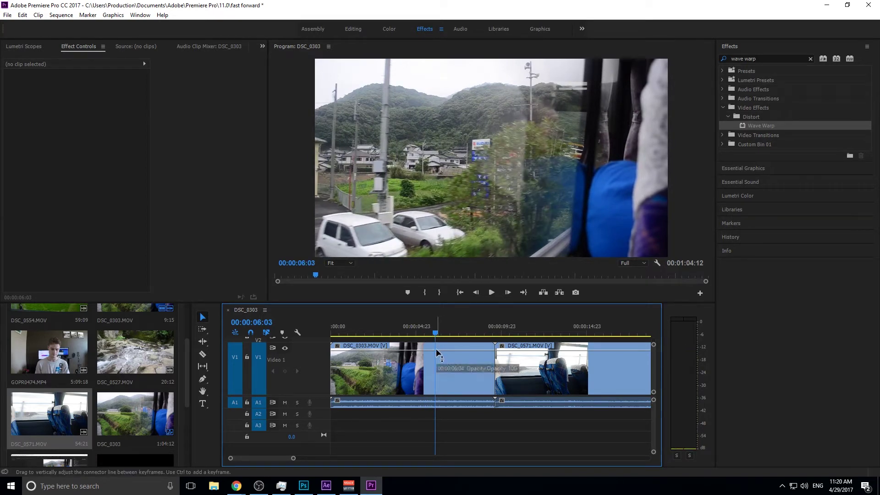
{"action": "key", "text": "c"}
{"action": "left_click", "coordinate": [436, 349]}
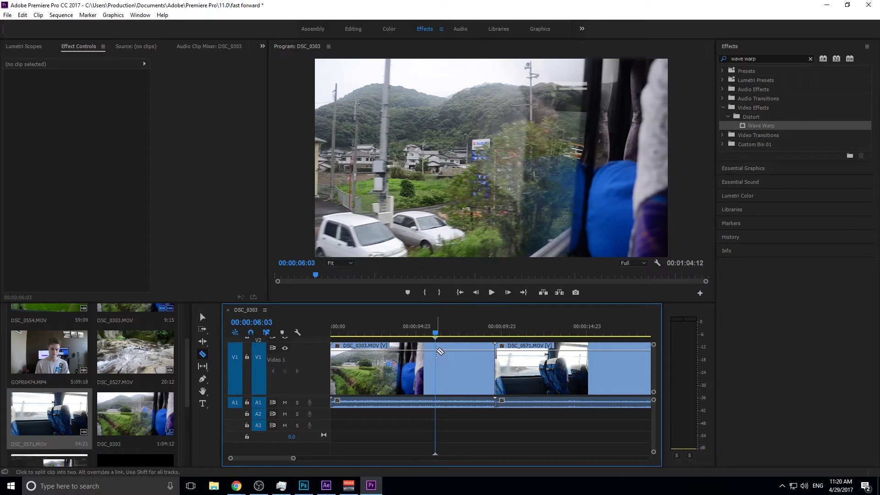
{"action": "left_click", "coordinate": [202, 316]}
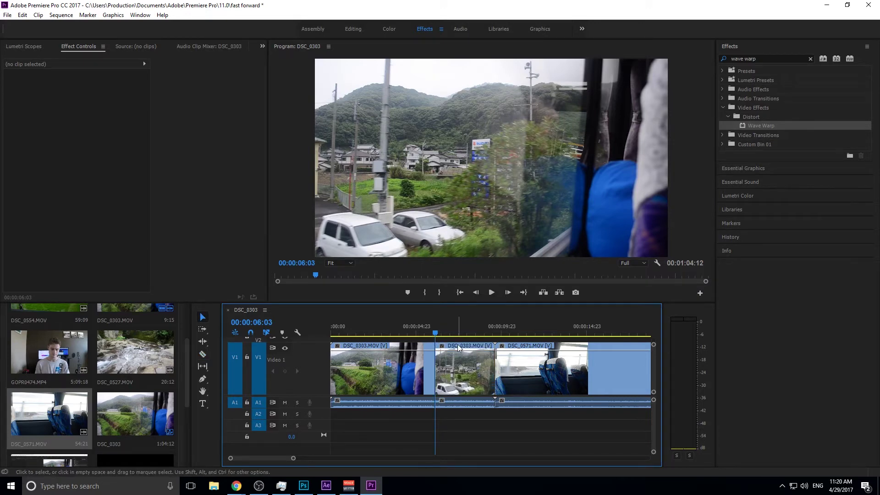
{"action": "left_click", "coordinate": [458, 348]}
{"action": "key", "text": "Delete"}
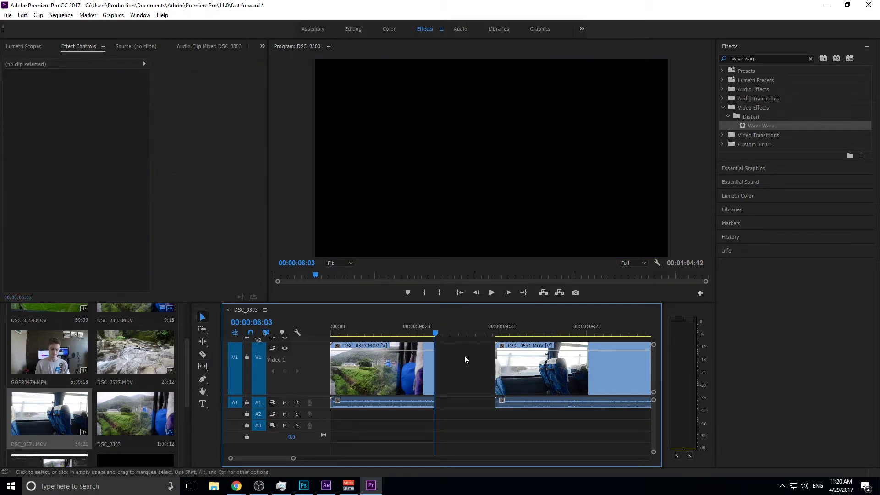
{"action": "left_click_drag", "start_coordinate": [519, 349], "coordinate": [460, 344]}
{"action": "key", "text": "space"}
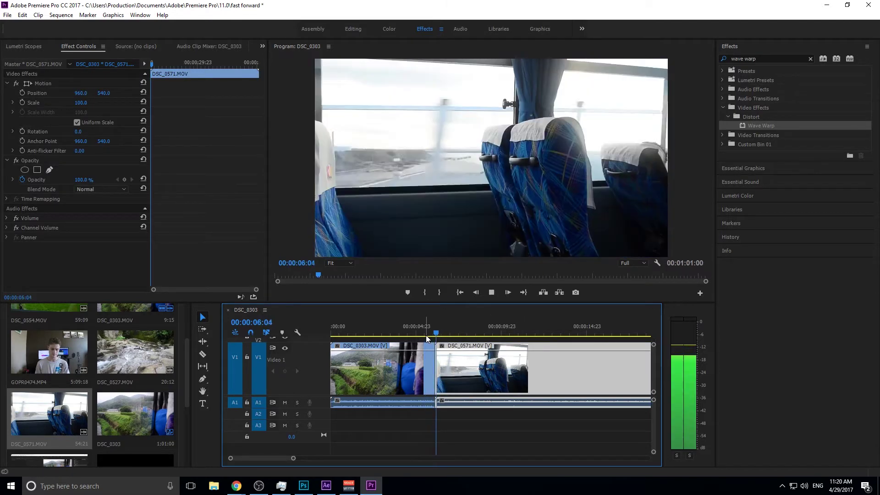
{"action": "mouse_move", "coordinate": [430, 332]}
{"action": "left_mouse_down"}
{"action": "mouse_move", "coordinate": [416, 332]}
{"action": "mouse_move", "coordinate": [438, 332]}
{"action": "mouse_move", "coordinate": [414, 334]}
{"action": "left_mouse_up"}
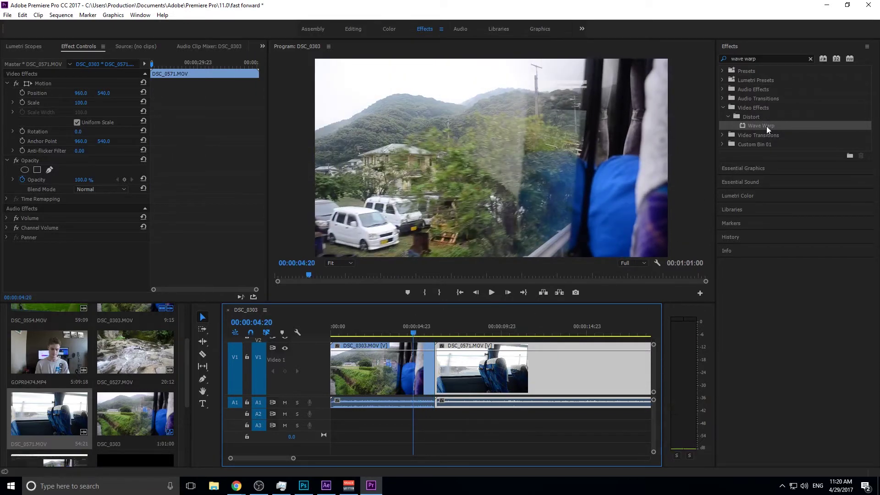
Search the Effects panel for 'wave' and drop Wave Warp onto DSC_0303.
{"action": "left_click", "coordinate": [811, 58]}
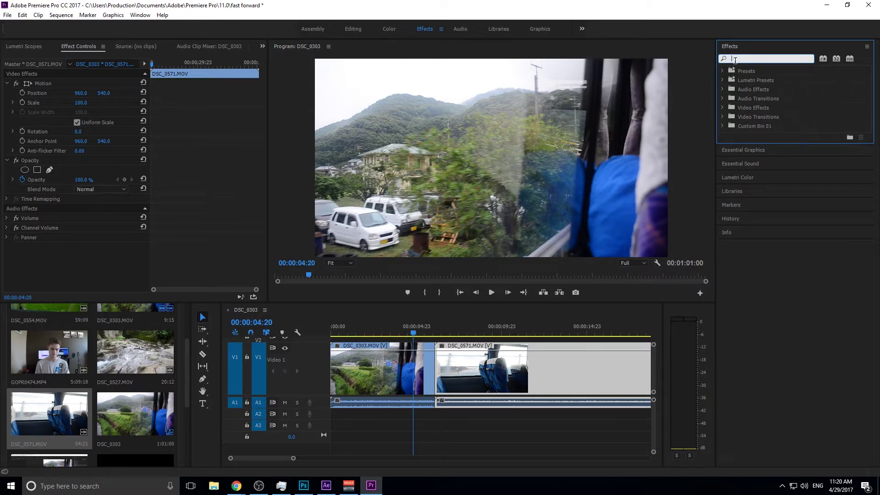
{"action": "type", "text": "wave"}
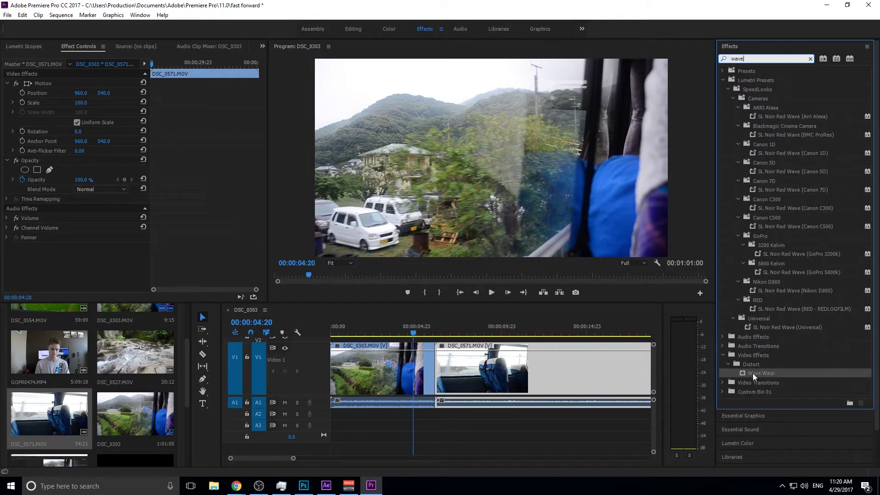
{"action": "left_click_drag", "start_coordinate": [762, 373], "coordinate": [416, 363]}
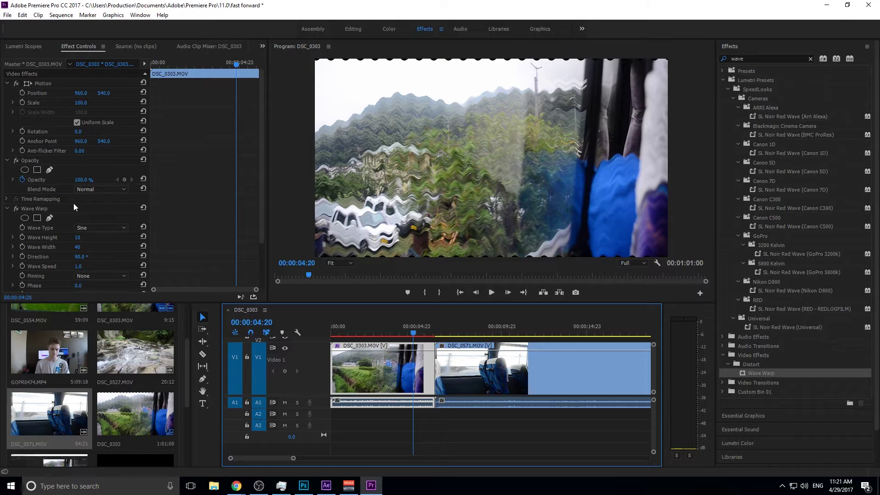
Set DSC_0303's Wave Warp type to Smooth Noise.
{"action": "scroll", "coordinate": [48, 232], "scroll_direction": "down", "scroll_amount": 2}
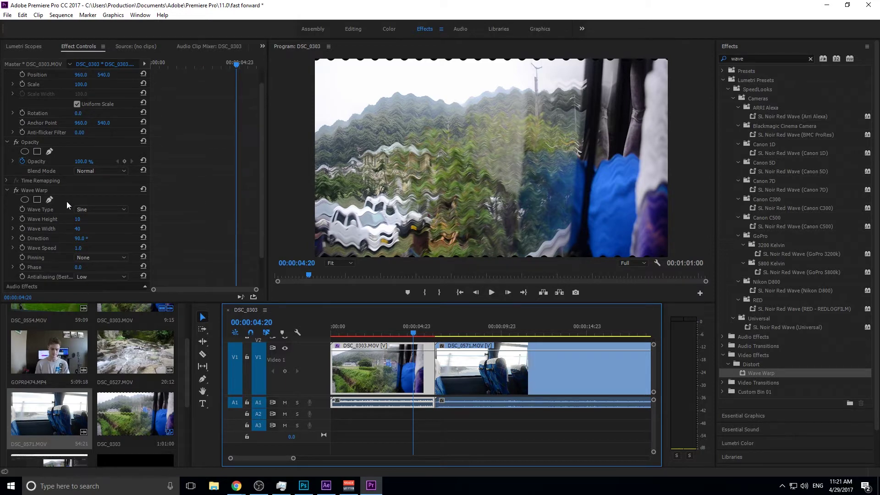
{"action": "left_click", "coordinate": [94, 211]}
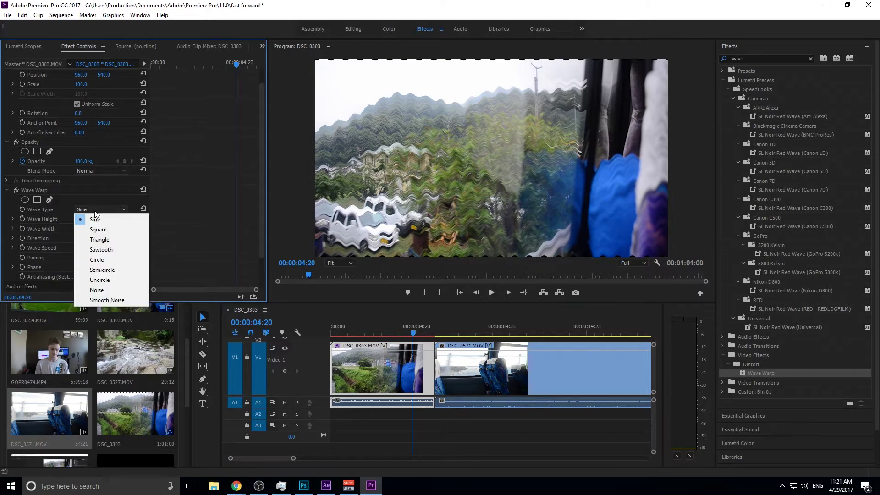
{"action": "left_click", "coordinate": [98, 300]}
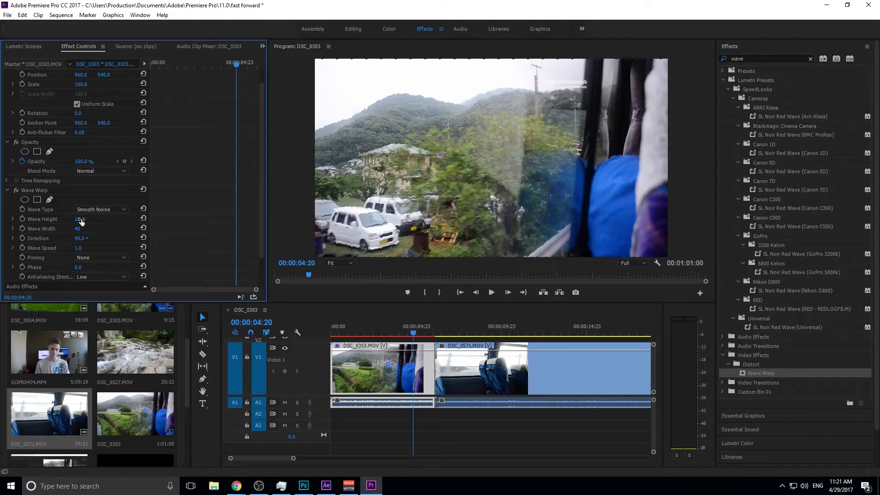
Keyframe Wave Height 0 and Wave Width 1, set Direction 0, and leave Pinning at None.
{"action": "left_click_drag", "start_coordinate": [81, 220], "coordinate": [79, 221]}
{"action": "left_click", "coordinate": [22, 219]}
{"action": "left_click", "coordinate": [22, 229]}
{"action": "left_click", "coordinate": [77, 220]}
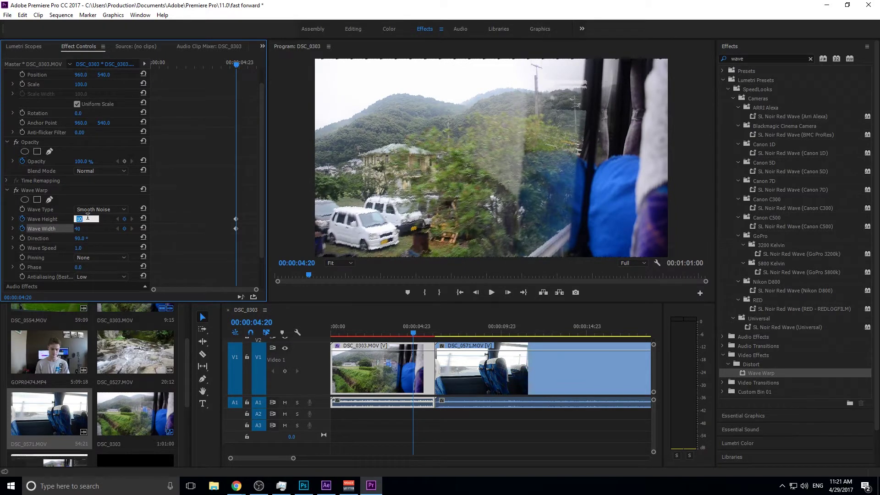
{"action": "type", "text": "0"}
{"action": "left_click", "coordinate": [82, 229]}
{"action": "type", "text": "01"}
{"action": "left_click", "coordinate": [101, 237]}
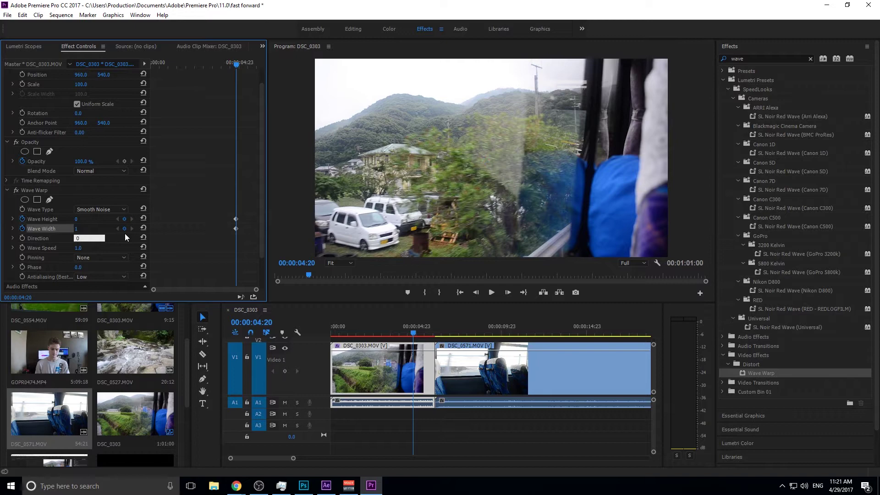
{"action": "key", "text": "Return"}
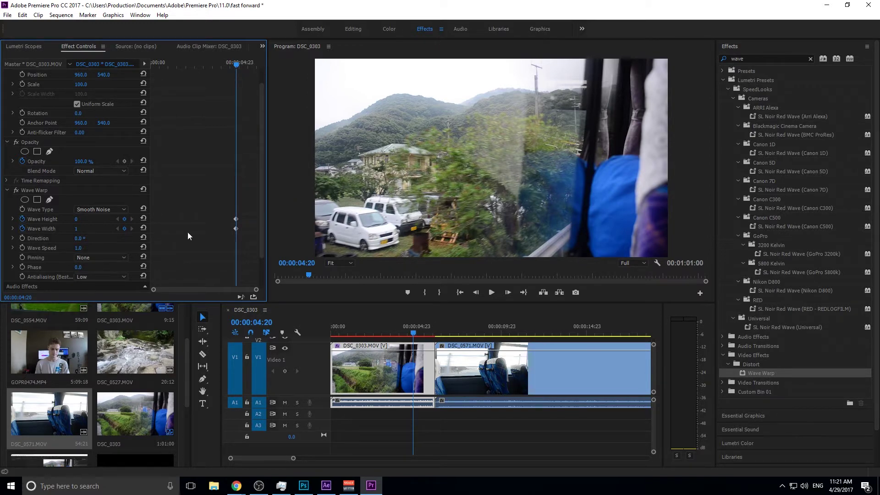
{"action": "left_click", "coordinate": [95, 259]}
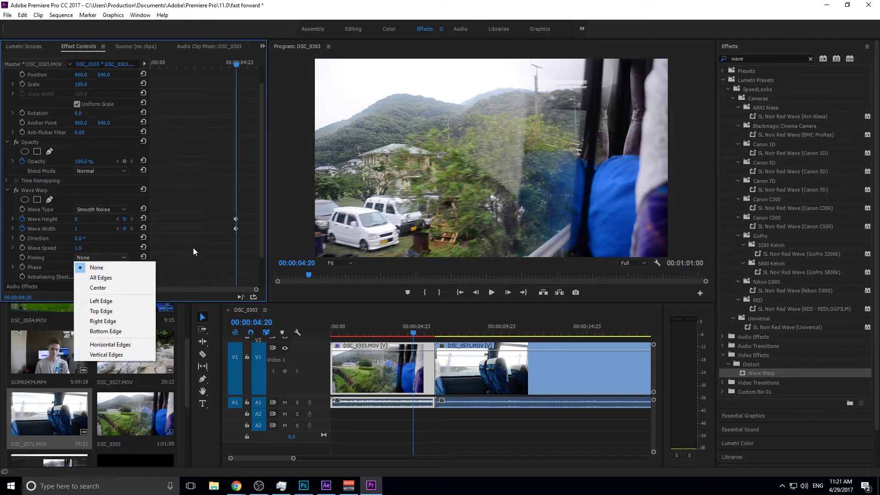
{"action": "left_click", "coordinate": [686, 156]}
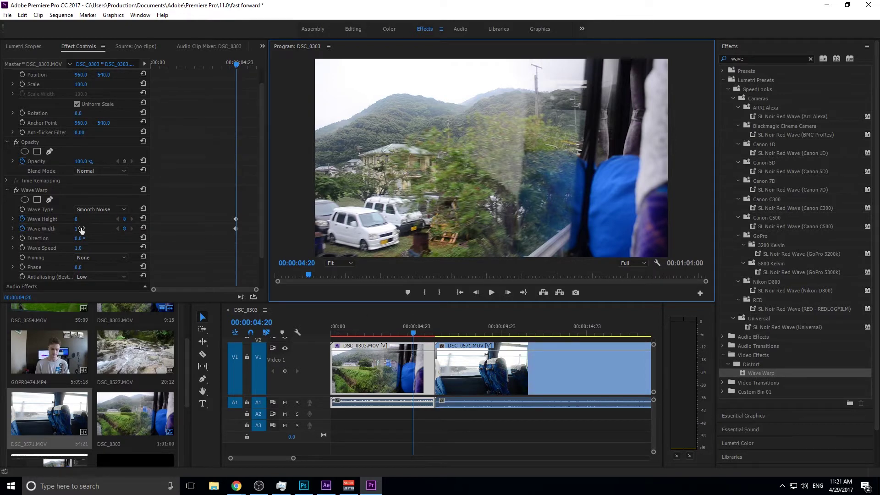
At 00:00:06:01 raise Wave Height to 288 and Width to 277, keeping Smooth Noise.
{"action": "left_click_drag", "start_coordinate": [414, 335], "coordinate": [434, 333]}
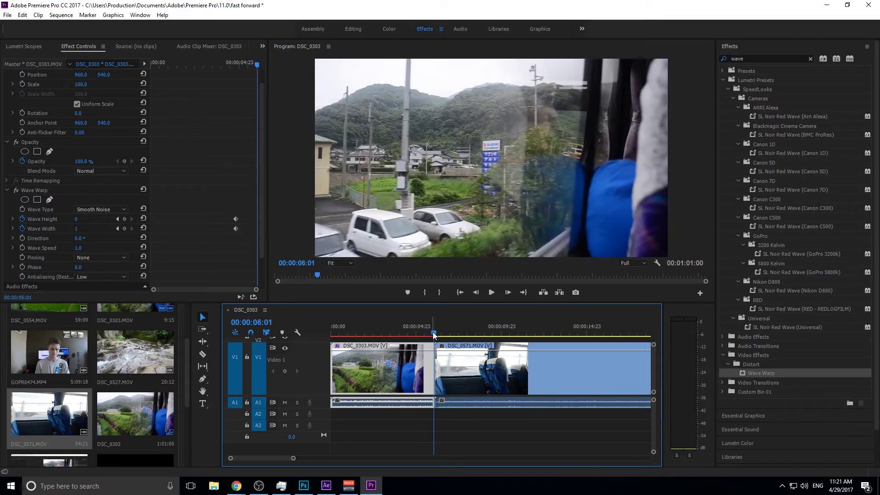
{"action": "mouse_move", "coordinate": [75, 220]}
{"action": "left_mouse_down"}
{"action": "mouse_move", "coordinate": [101, 220]}
{"action": "mouse_move", "coordinate": [61, 224]}
{"action": "mouse_move", "coordinate": [83, 228]}
{"action": "left_mouse_up"}
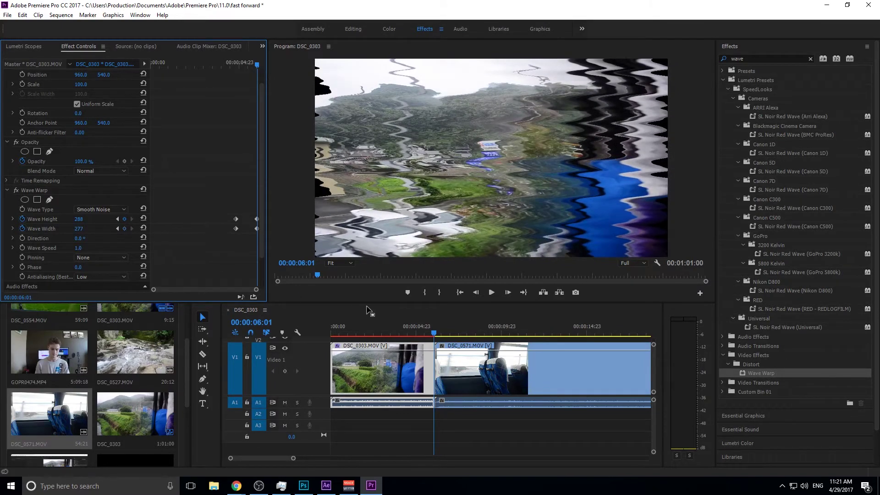
{"action": "left_click", "coordinate": [119, 209]}
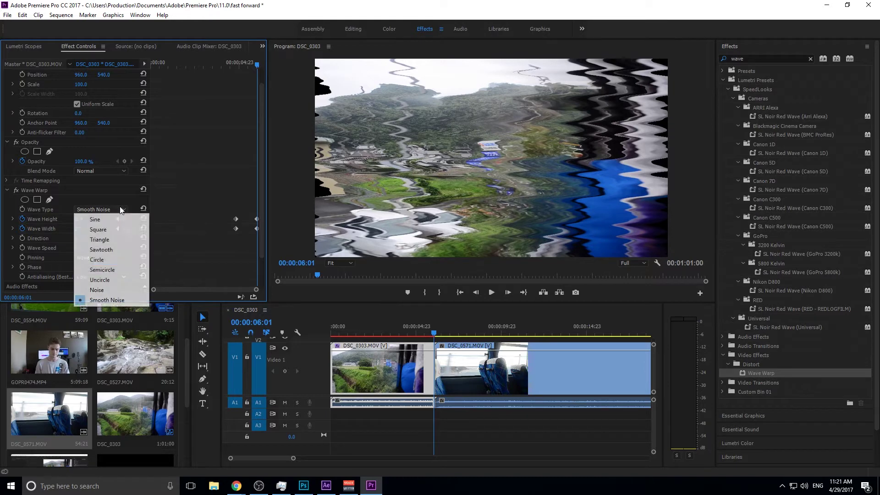
{"action": "left_click", "coordinate": [104, 290]}
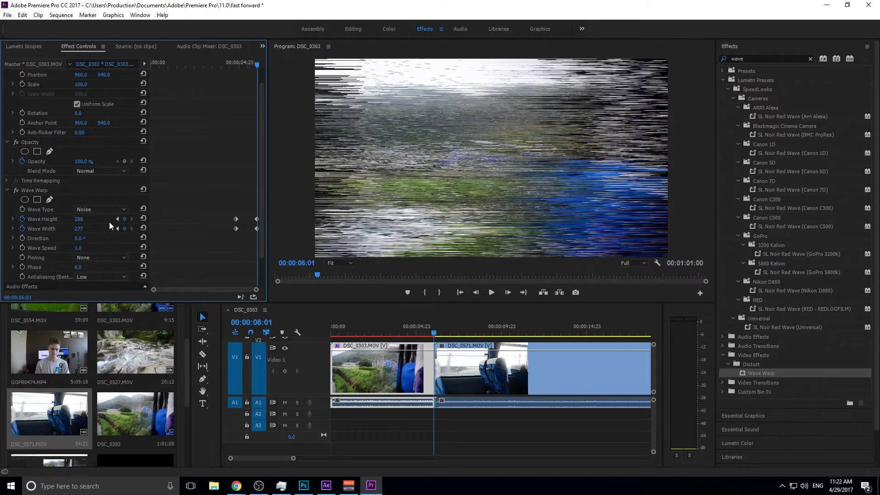
{"action": "left_click", "coordinate": [107, 211]}
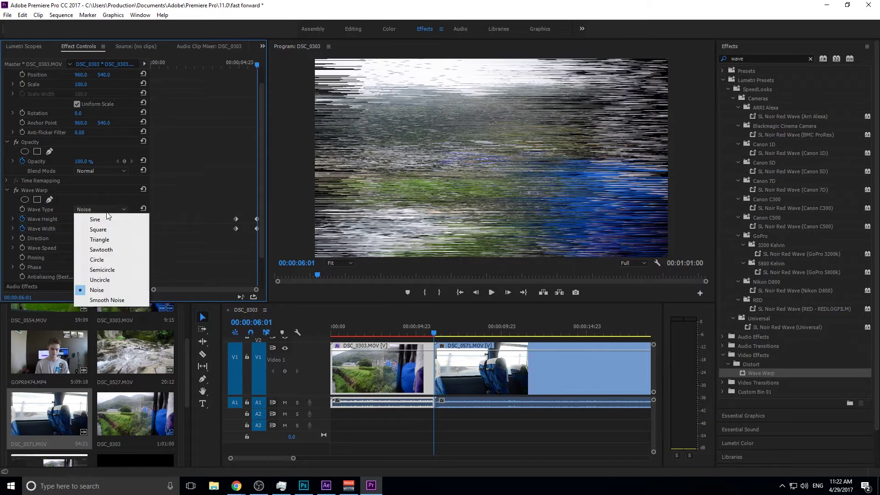
{"action": "left_click", "coordinate": [106, 303]}
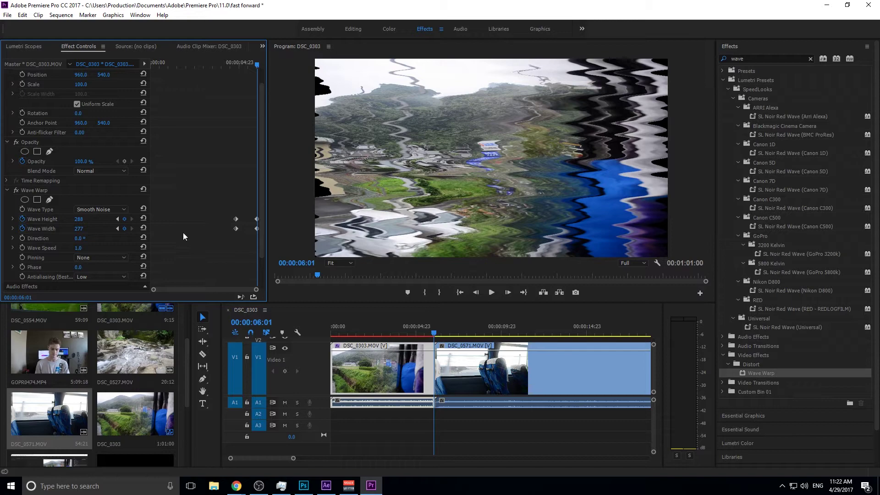
Play back the warp ramp from 00:00:04:17 up to the cut.
{"action": "left_click_drag", "start_coordinate": [428, 332], "coordinate": [412, 329]}
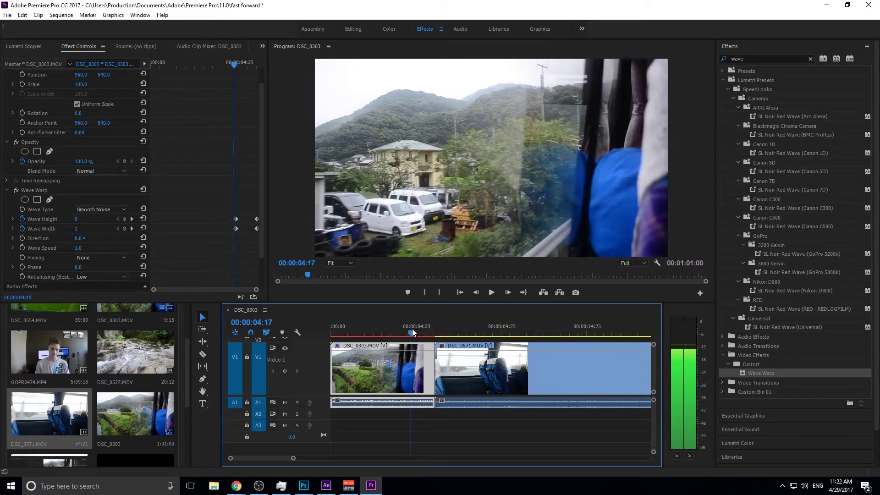
{"action": "key", "text": "space"}
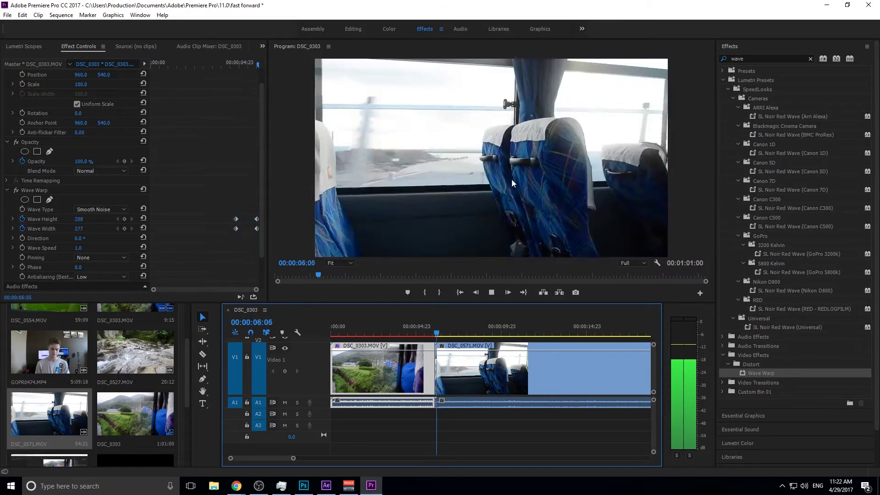
{"action": "key", "text": "space"}
{"action": "mouse_move", "coordinate": [445, 329]}
{"action": "left_mouse_down"}
{"action": "mouse_move", "coordinate": [423, 329]}
{"action": "mouse_move", "coordinate": [437, 334]}
{"action": "left_mouse_up"}
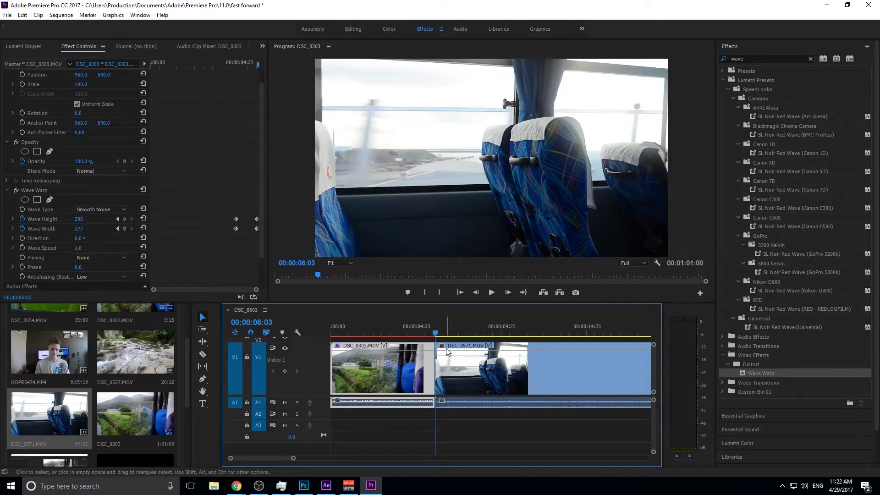
Drop Wave Warp onto DSC_0571, set it to Smooth Noise, and compare with DSC_0303's values.
{"action": "left_click", "coordinate": [448, 349]}
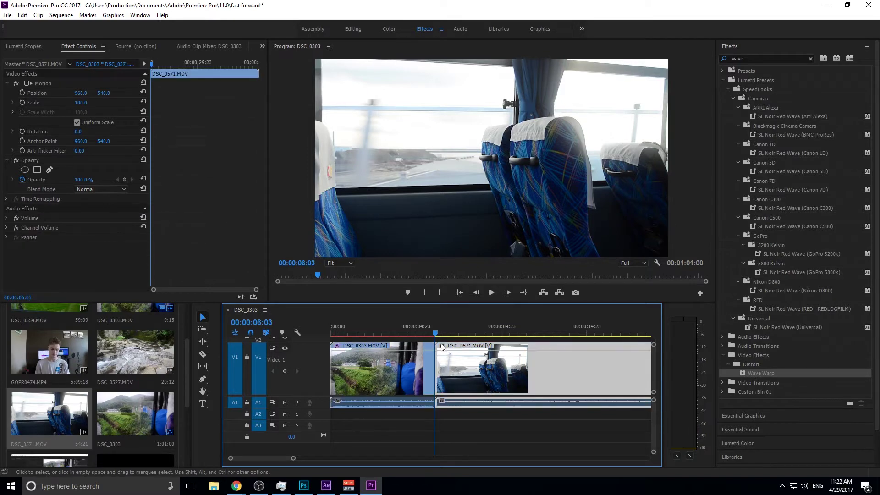
{"action": "left_click", "coordinate": [432, 333]}
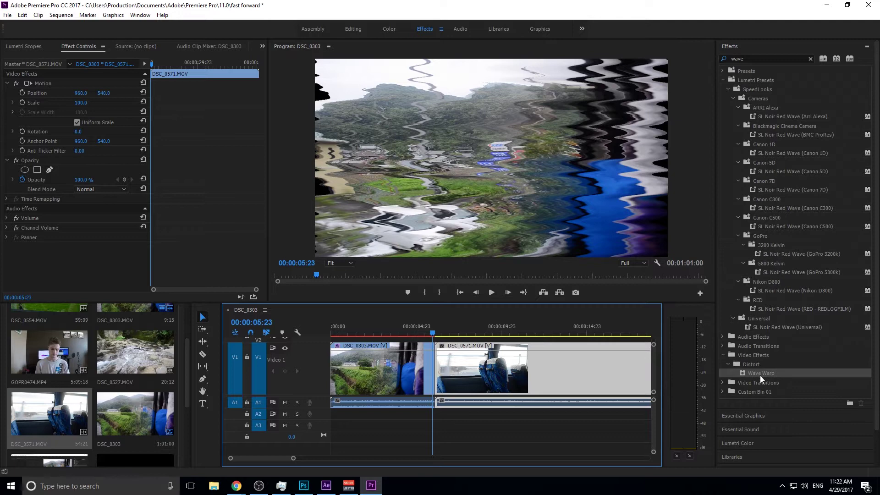
{"action": "left_click_drag", "start_coordinate": [759, 375], "coordinate": [437, 334]}
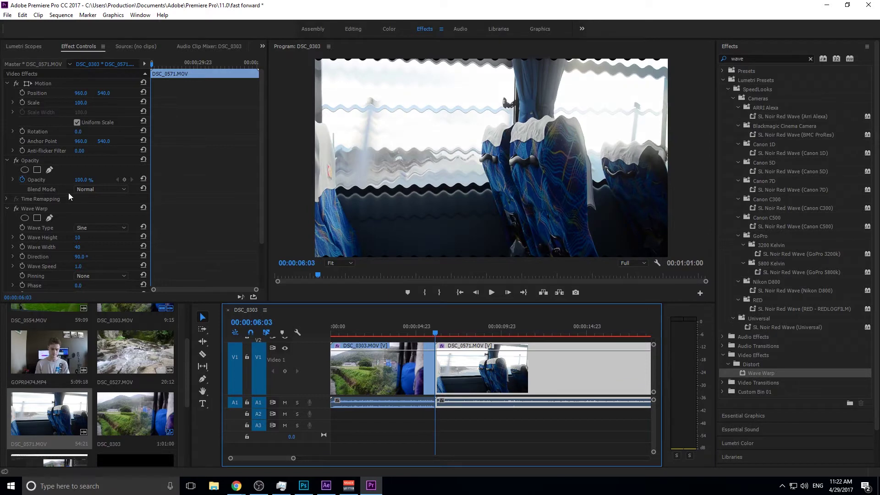
{"action": "left_click", "coordinate": [77, 226]}
{"action": "left_click", "coordinate": [106, 321]}
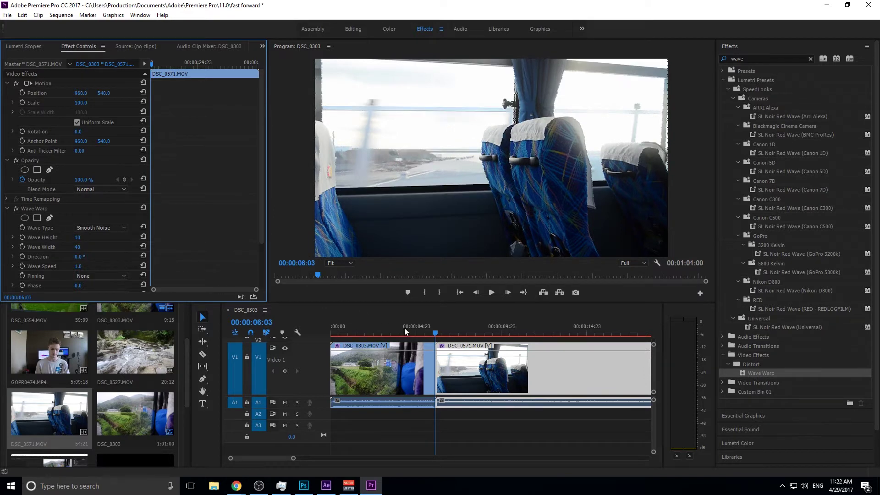
{"action": "left_click", "coordinate": [427, 346]}
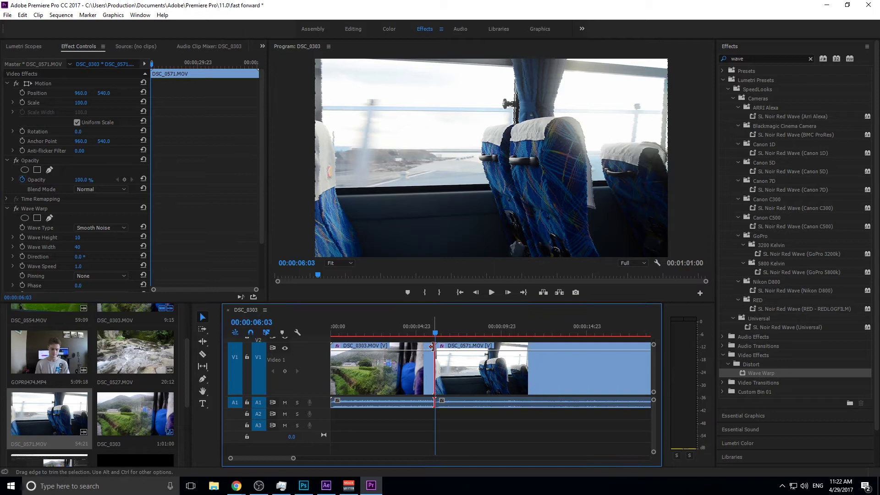
{"action": "left_click", "coordinate": [382, 383]}
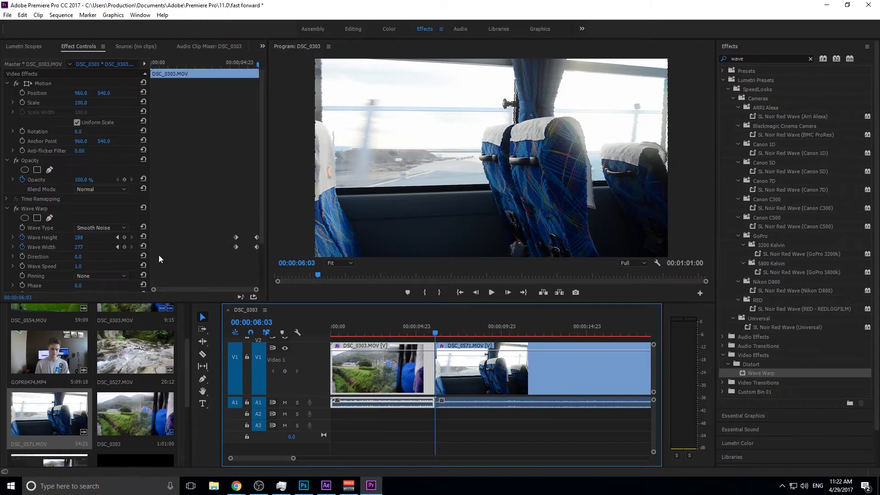
Enter a wave size of 277 on DSC_0571 and scrub across the cut to check it.
{"action": "left_click", "coordinate": [448, 350]}
{"action": "left_click", "coordinate": [77, 238]}
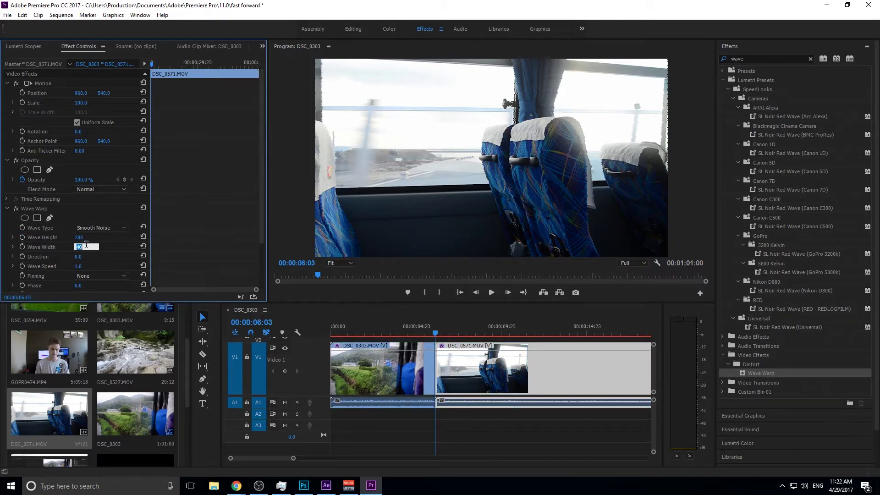
{"action": "type", "text": "277"}
{"action": "left_click", "coordinate": [480, 425]}
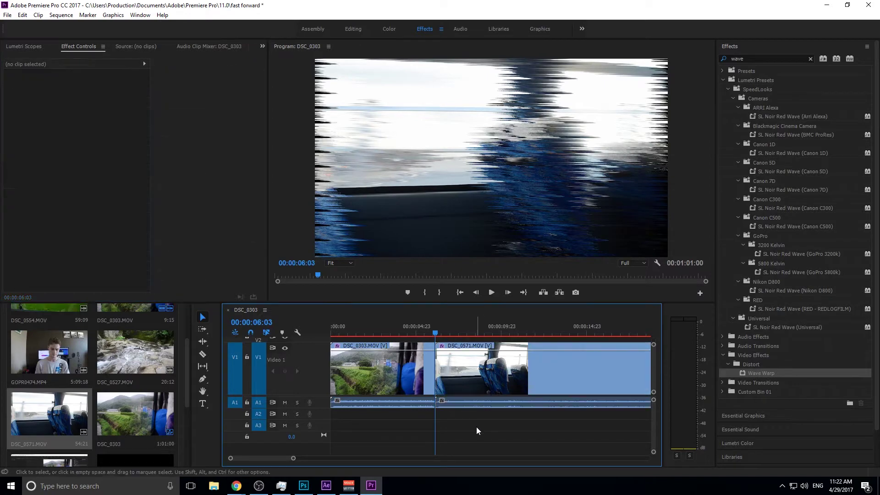
{"action": "left_click", "coordinate": [435, 334]}
{"action": "left_click_drag", "start_coordinate": [435, 335], "coordinate": [436, 336]}
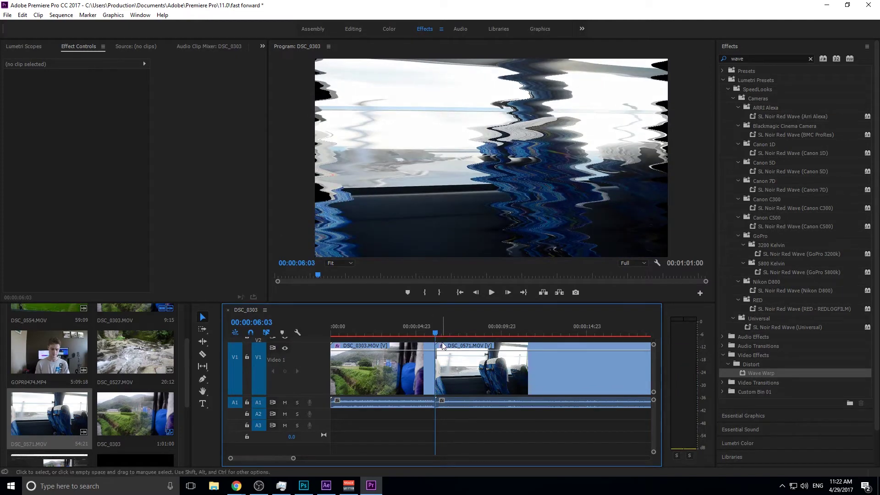
Keyframe Wave Height and Width at the cut, then set Wave Height to 0 at 00:00:07:04.
{"action": "left_click", "coordinate": [465, 350]}
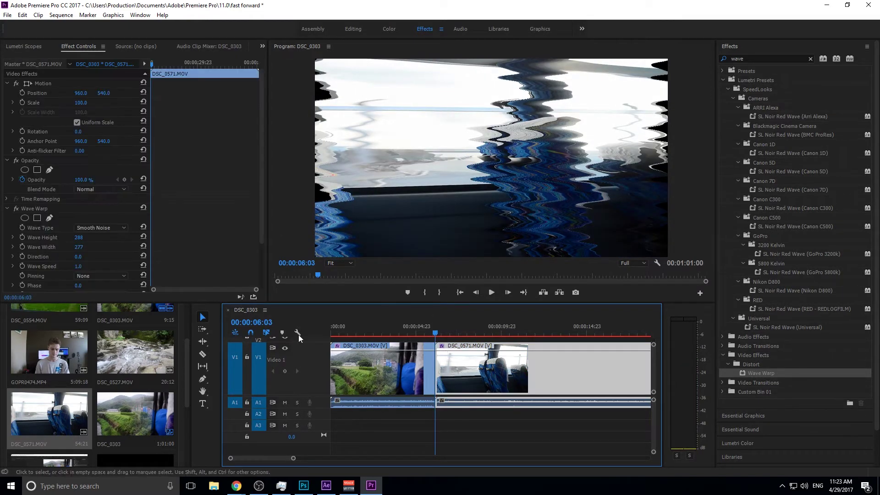
{"action": "left_click", "coordinate": [23, 238]}
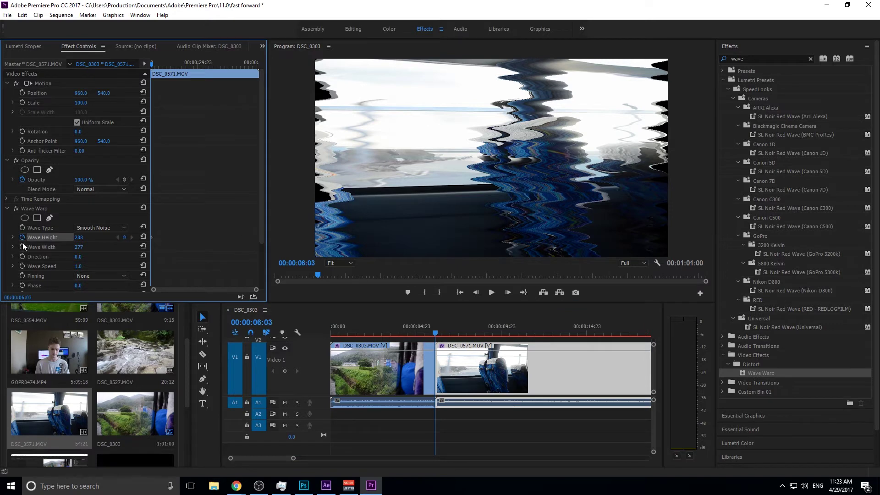
{"action": "left_click", "coordinate": [23, 247]}
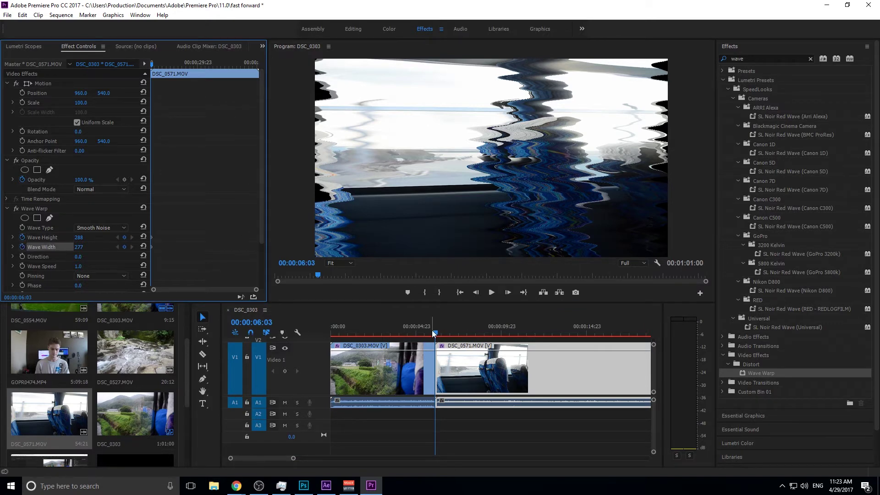
{"action": "left_click_drag", "start_coordinate": [434, 333], "coordinate": [454, 337]}
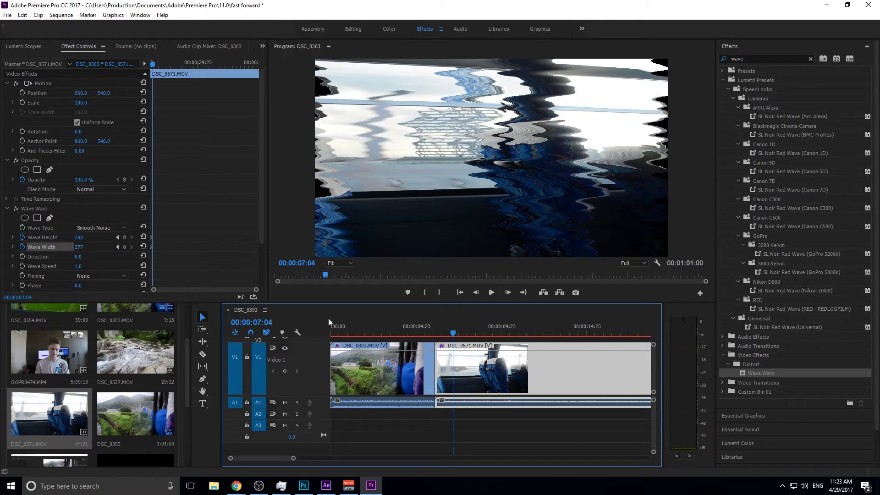
{"action": "left_click", "coordinate": [84, 238]}
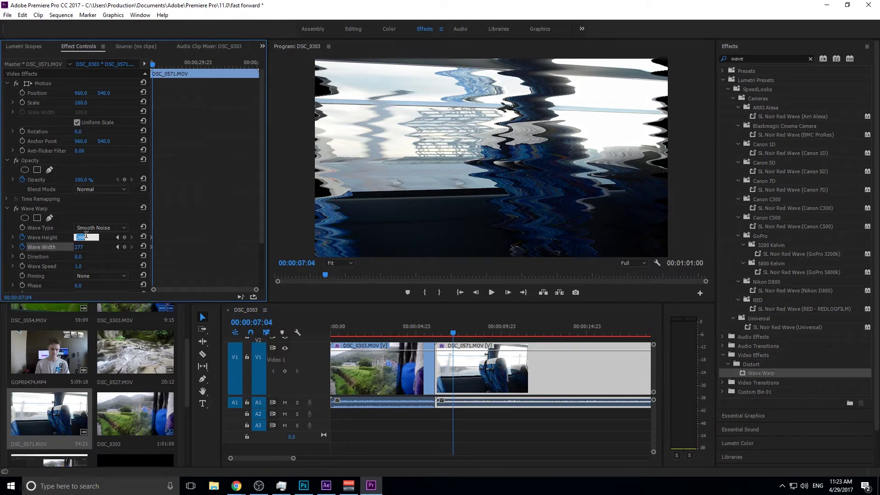
{"action": "key", "text": "Return"}
{"action": "left_click", "coordinate": [459, 423]}
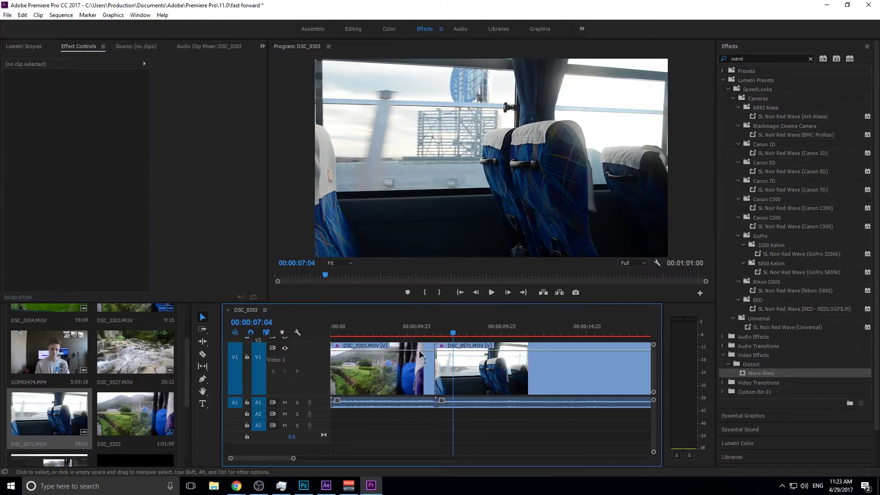
{"action": "left_click", "coordinate": [422, 327]}
{"action": "key", "text": "space"}
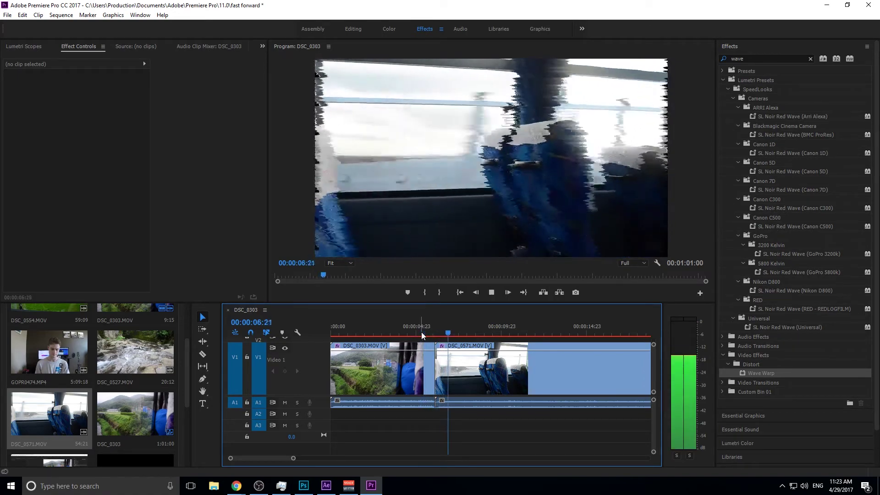
{"action": "mouse_move", "coordinate": [422, 332]}
{"action": "left_mouse_down"}
{"action": "mouse_move", "coordinate": [461, 332]}
{"action": "mouse_move", "coordinate": [431, 334]}
{"action": "left_mouse_up"}
{"action": "key", "text": "space"}
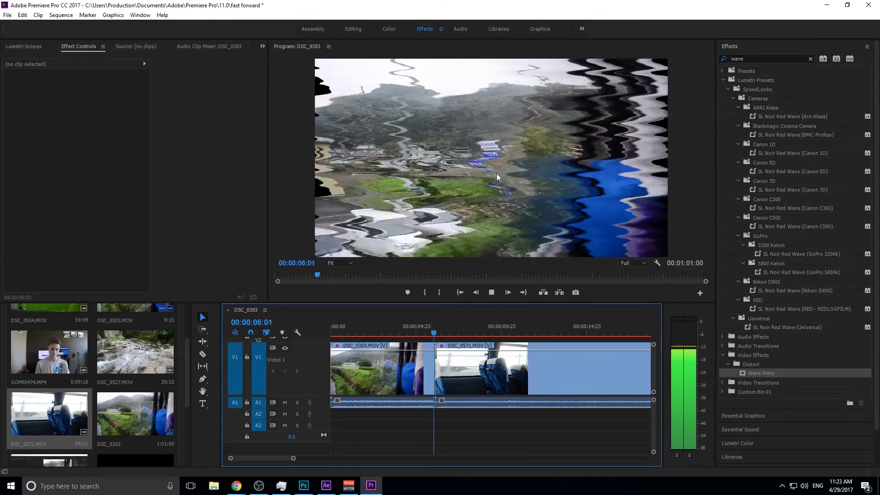
{"action": "key", "text": "space"}
{"action": "left_click", "coordinate": [436, 329]}
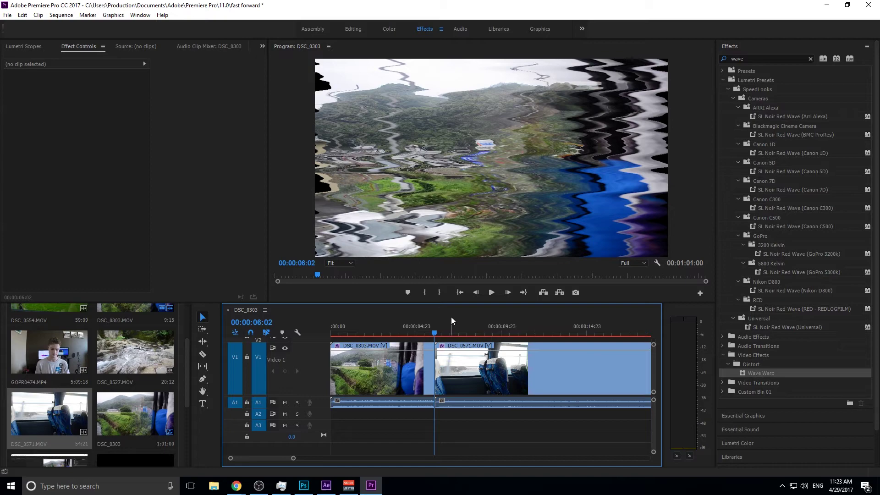
{"action": "left_click", "coordinate": [433, 333]}
{"action": "key", "text": "space"}
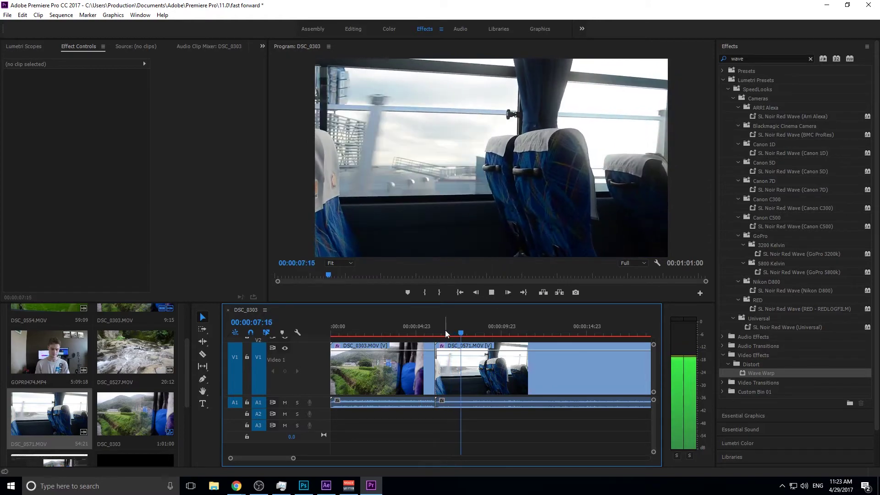
{"action": "key", "text": "space"}
{"action": "left_click", "coordinate": [442, 333]}
{"action": "left_click", "coordinate": [414, 326]}
{"action": "key", "text": "space"}
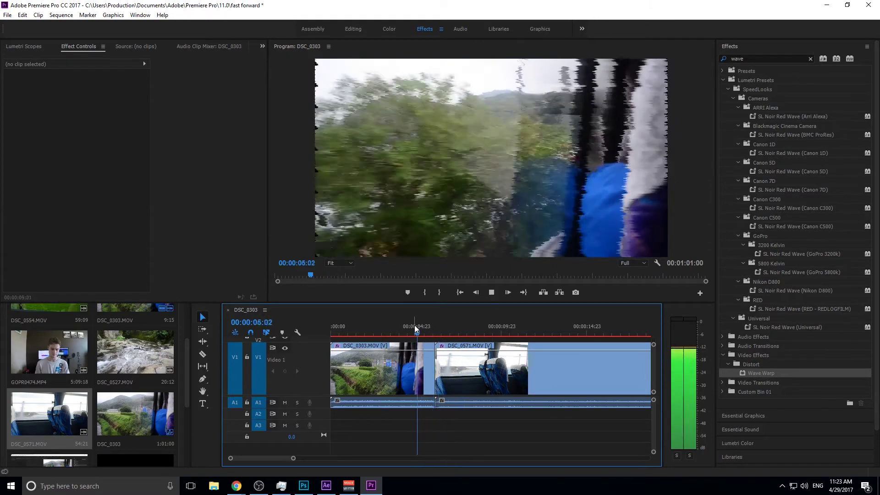
{"action": "left_click_drag", "start_coordinate": [431, 326], "coordinate": [406, 328]}
{"action": "key", "text": "space"}
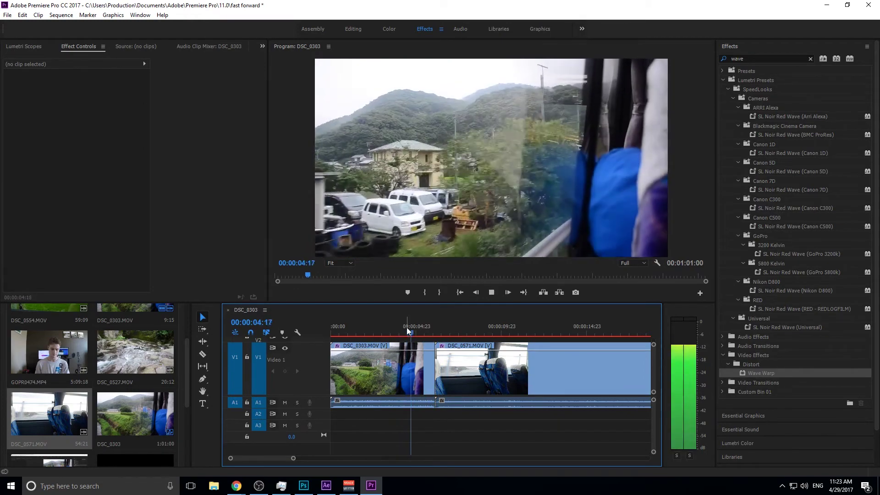
{"action": "key", "text": "space"}
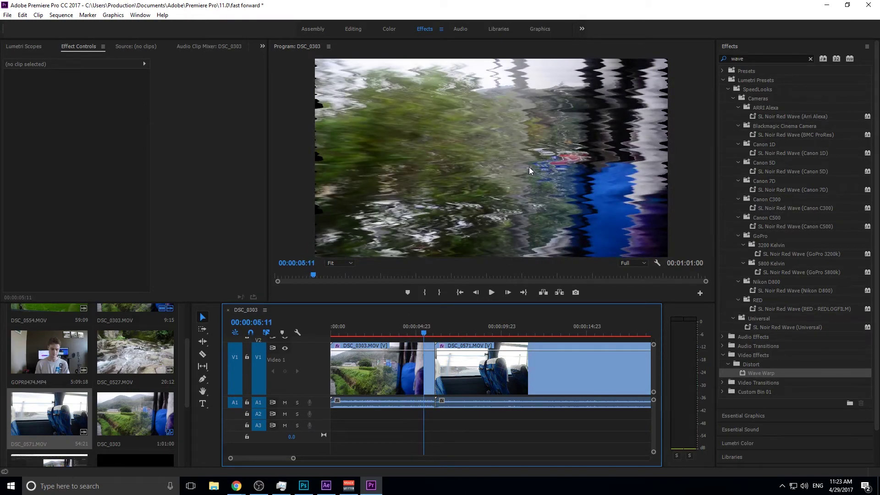
{"action": "key", "text": "space"}
{"action": "key", "text": "space"}
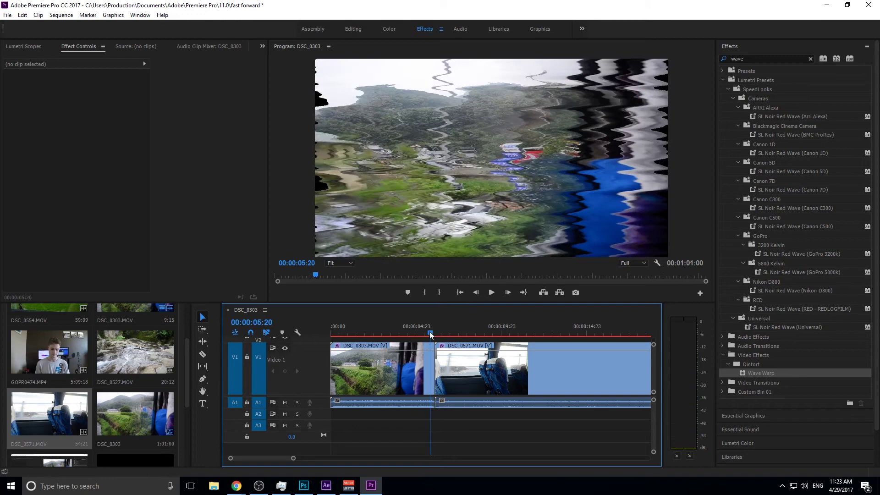
{"action": "left_click_drag", "start_coordinate": [430, 332], "coordinate": [414, 335]}
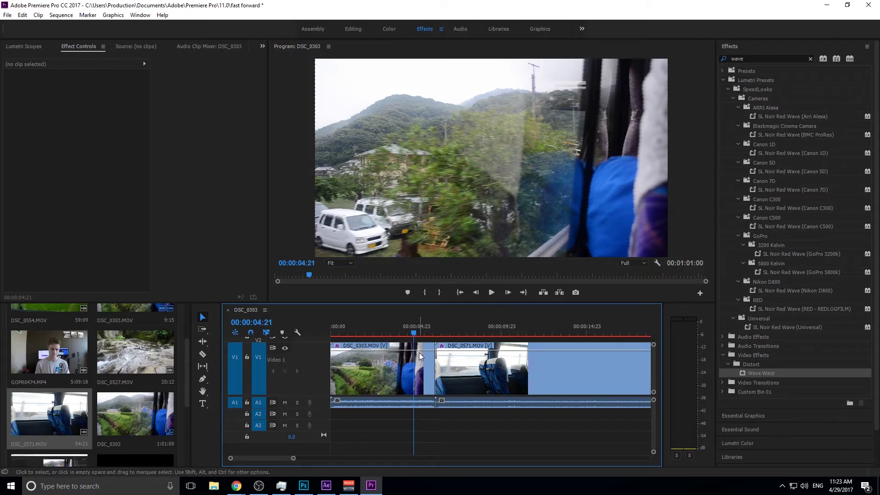
{"action": "left_click_drag", "start_coordinate": [417, 351], "coordinate": [417, 380]}
{"action": "key", "text": "ctrl+z"}
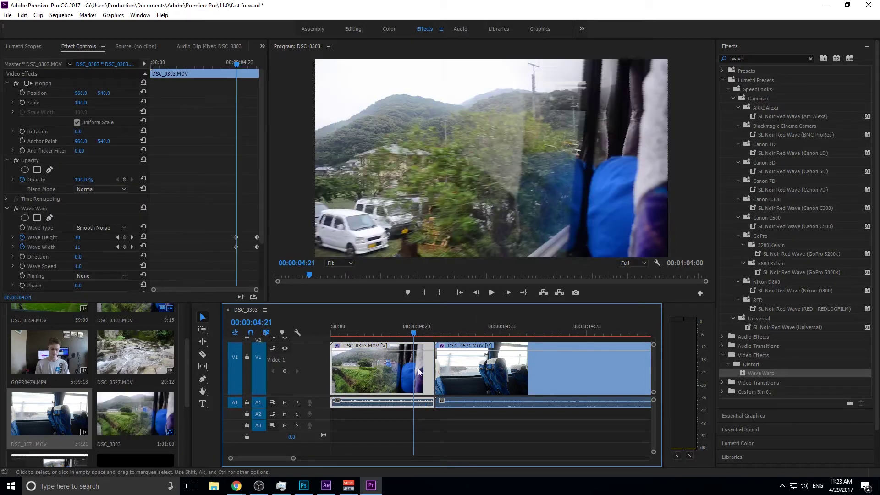
Show DSC_0303's clip keyframes as Time Remapping > Speed.
{"action": "right_click", "coordinate": [418, 356]}
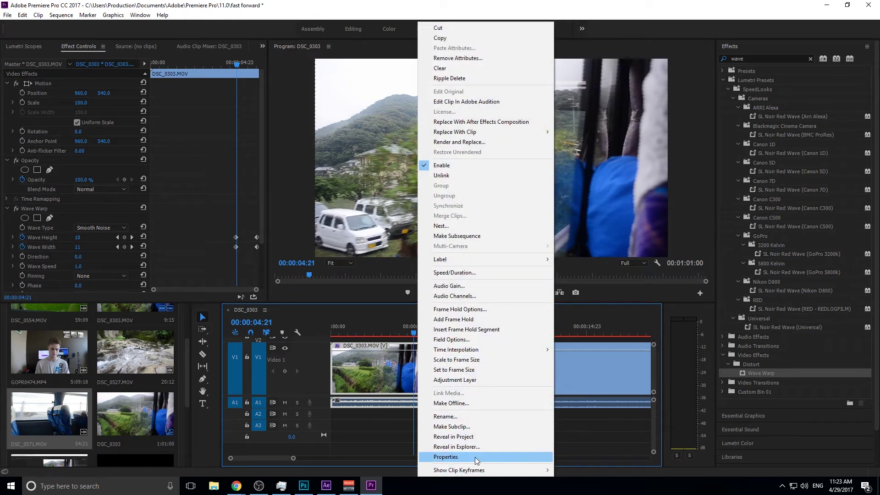
{"action": "mouse_move", "coordinate": [483, 472]}
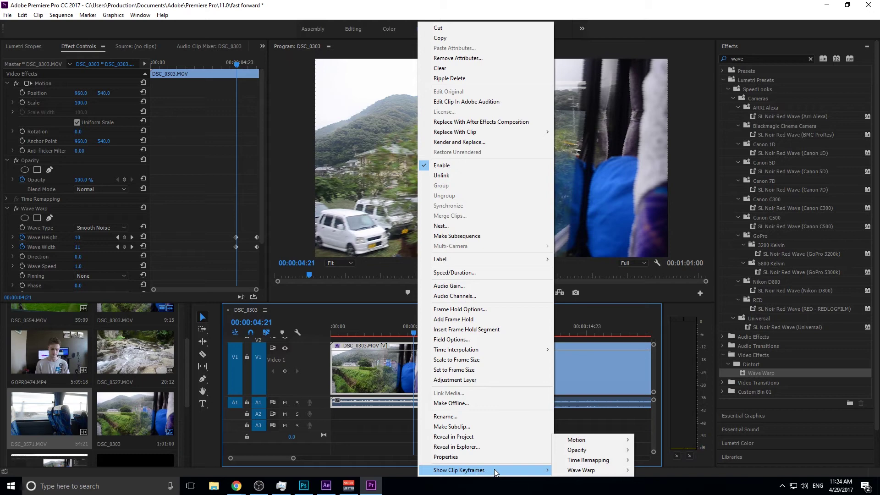
{"action": "mouse_move", "coordinate": [613, 460]}
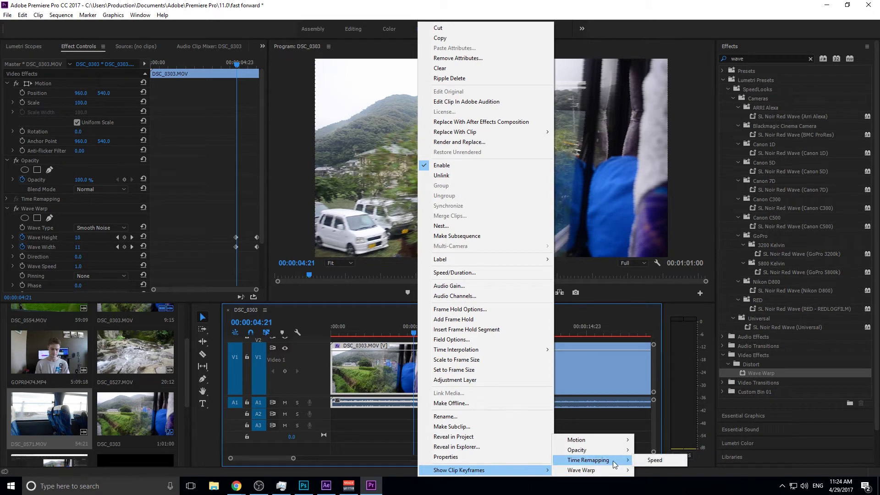
{"action": "left_click", "coordinate": [656, 461]}
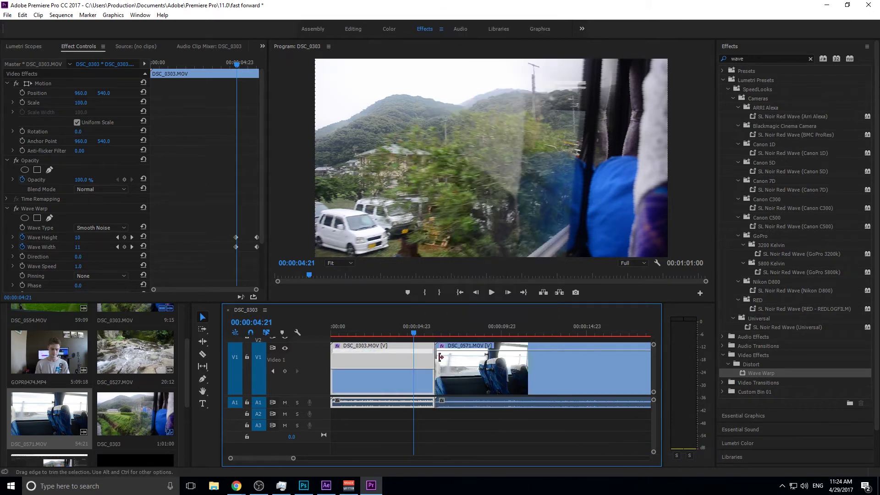
Show the Time Remapping speed line on DSC_0571 as well.
{"action": "right_click", "coordinate": [463, 361]}
{"action": "left_click", "coordinate": [502, 486]}
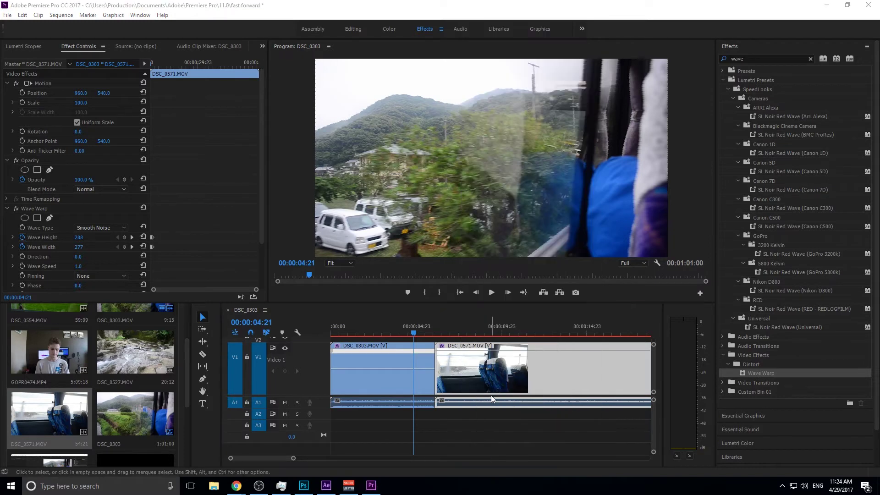
{"action": "right_click", "coordinate": [501, 375]}
{"action": "mouse_move", "coordinate": [624, 470]}
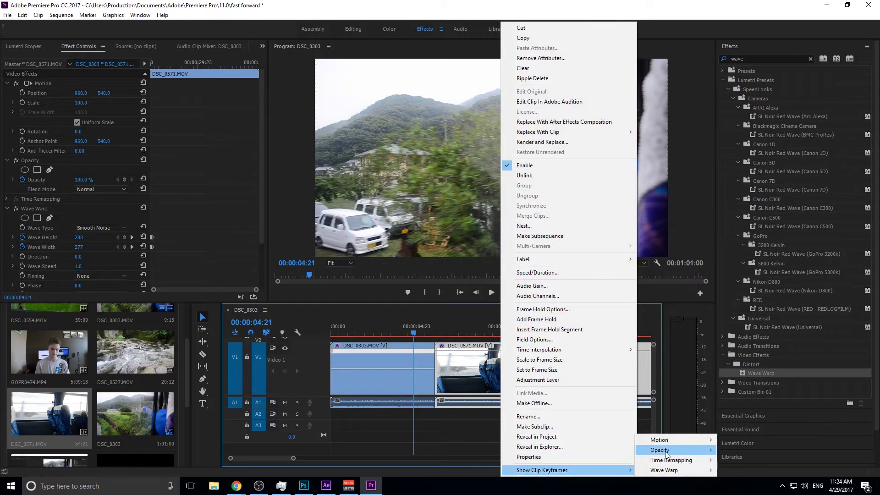
{"action": "mouse_move", "coordinate": [668, 454]}
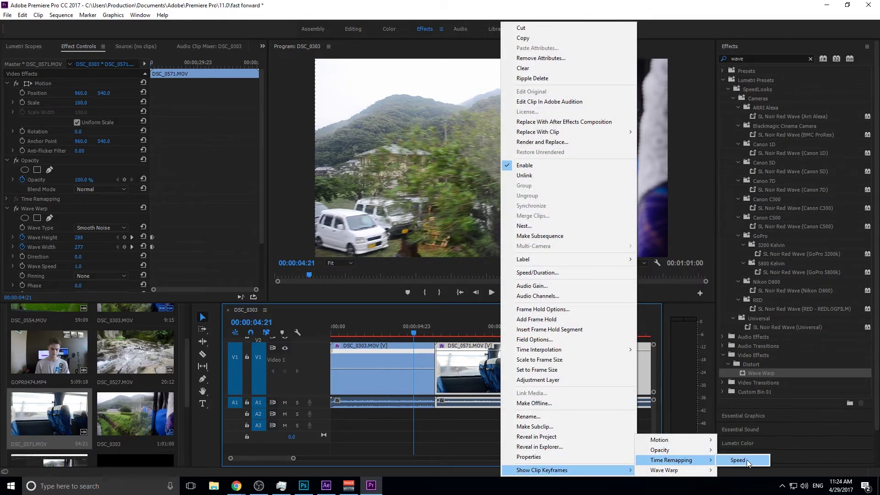
{"action": "left_click", "coordinate": [739, 460]}
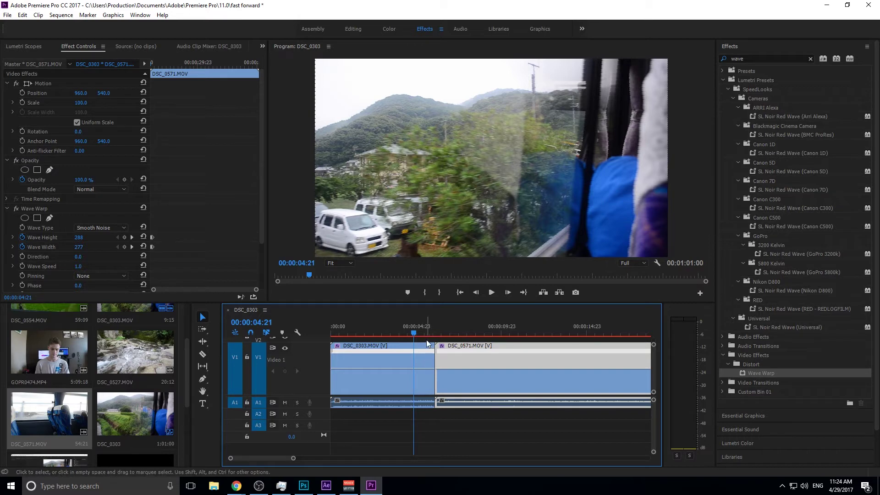
Add a speed keyframe on DSC_0303 at 00:00:04:21 and split it into a gradual ramp.
{"action": "left_click", "coordinate": [399, 348]}
{"action": "left_click", "coordinate": [285, 372]}
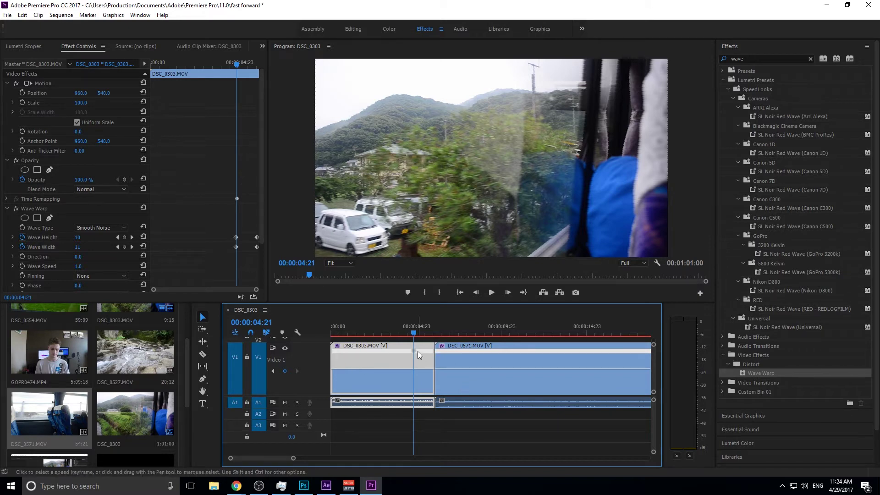
{"action": "mouse_move", "coordinate": [415, 353]}
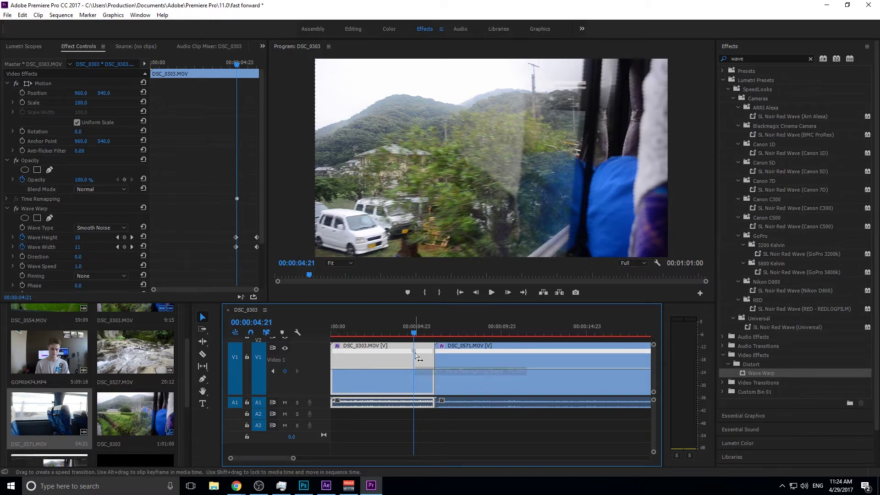
{"action": "mouse_move", "coordinate": [416, 355]}
{"action": "left_mouse_down"}
{"action": "mouse_move", "coordinate": [441, 356]}
{"action": "mouse_move", "coordinate": [433, 366]}
{"action": "mouse_move", "coordinate": [433, 357]}
{"action": "left_mouse_up"}
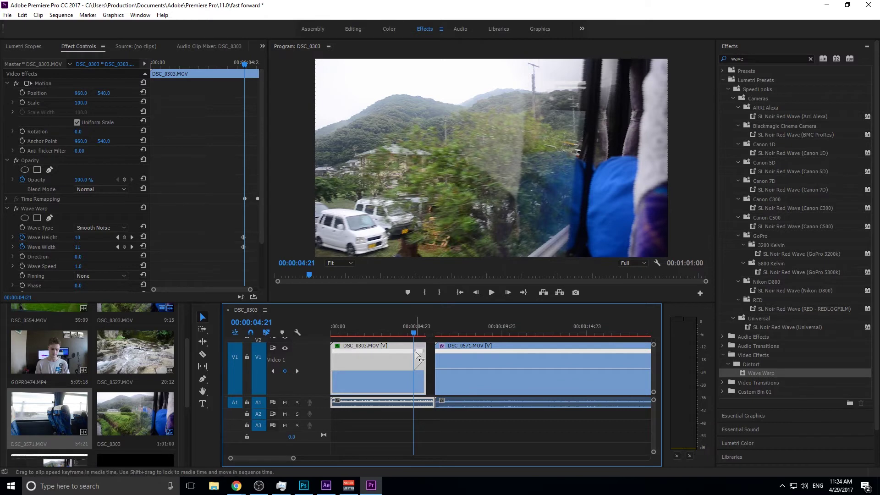
{"action": "left_click_drag", "start_coordinate": [419, 357], "coordinate": [422, 357]}
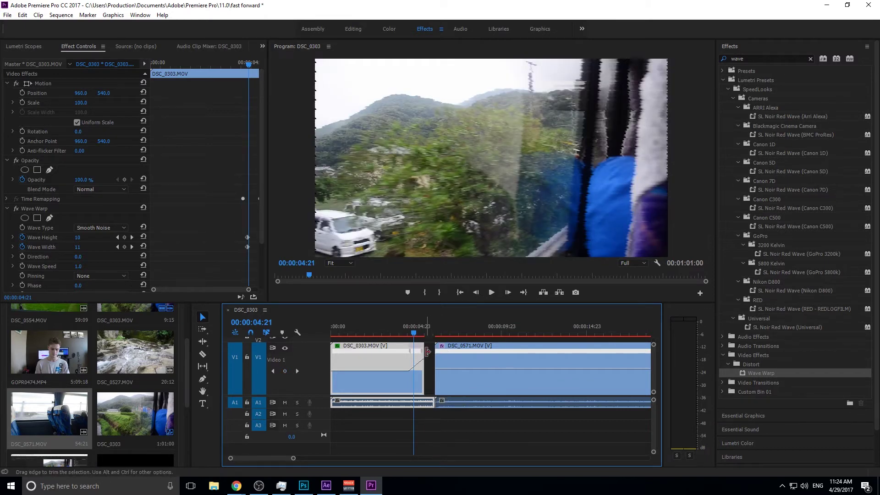
{"action": "left_click_drag", "start_coordinate": [427, 352], "coordinate": [431, 352]}
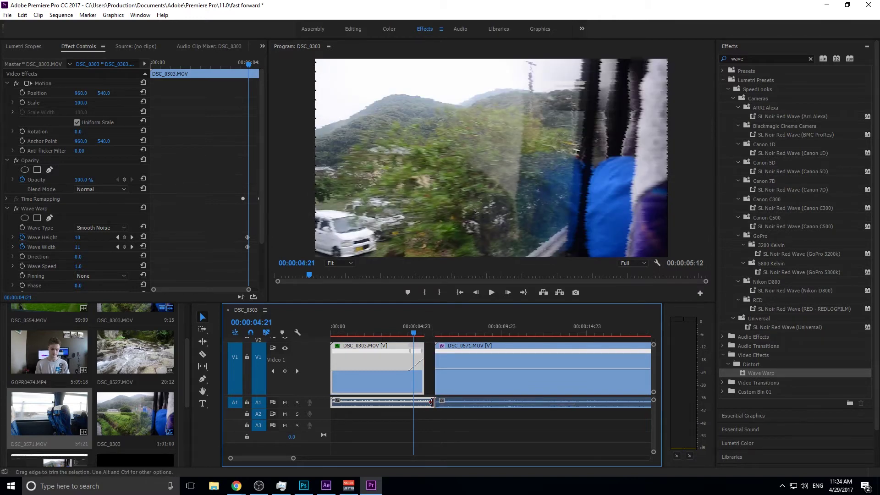
Unlink DSC_0303's audio, trim its end, and slide DSC_0571 left to butt against it.
{"action": "right_click", "coordinate": [426, 405]}
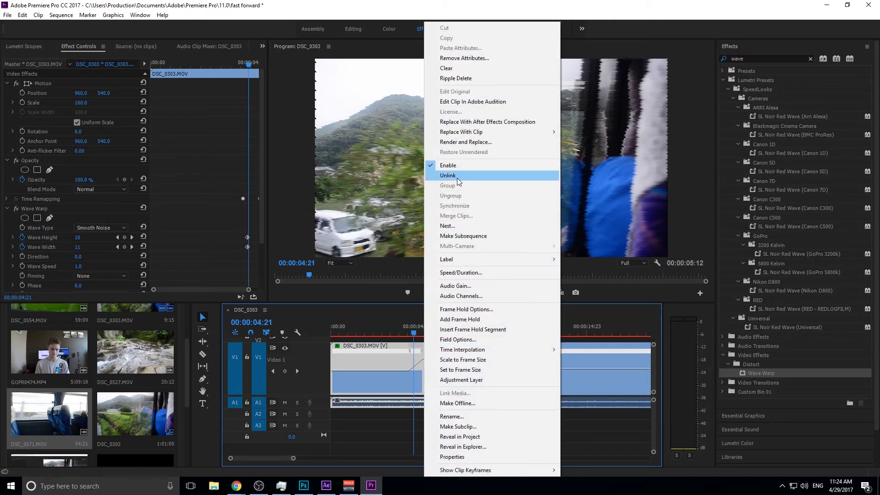
{"action": "left_click", "coordinate": [448, 176]}
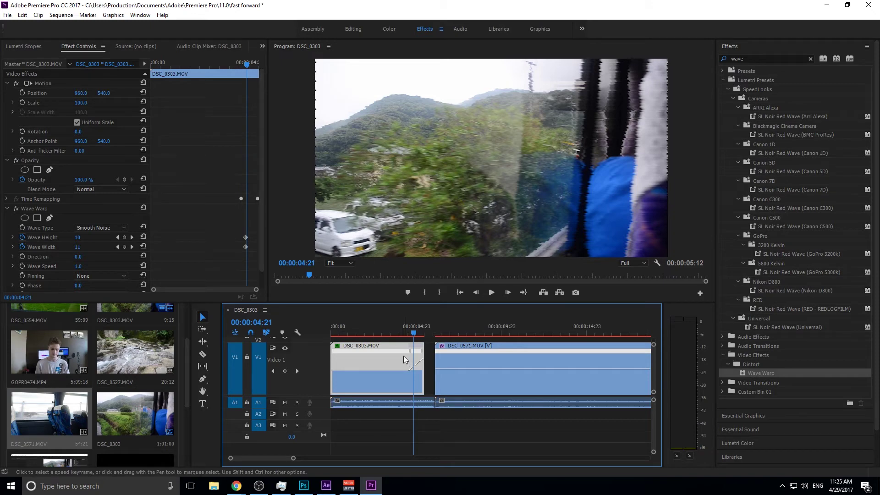
{"action": "mouse_move", "coordinate": [417, 358]}
{"action": "left_mouse_down"}
{"action": "mouse_move", "coordinate": [435, 352]}
{"action": "mouse_move", "coordinate": [420, 334]}
{"action": "mouse_move", "coordinate": [430, 336]}
{"action": "mouse_move", "coordinate": [419, 334]}
{"action": "mouse_move", "coordinate": [428, 347]}
{"action": "left_mouse_up"}
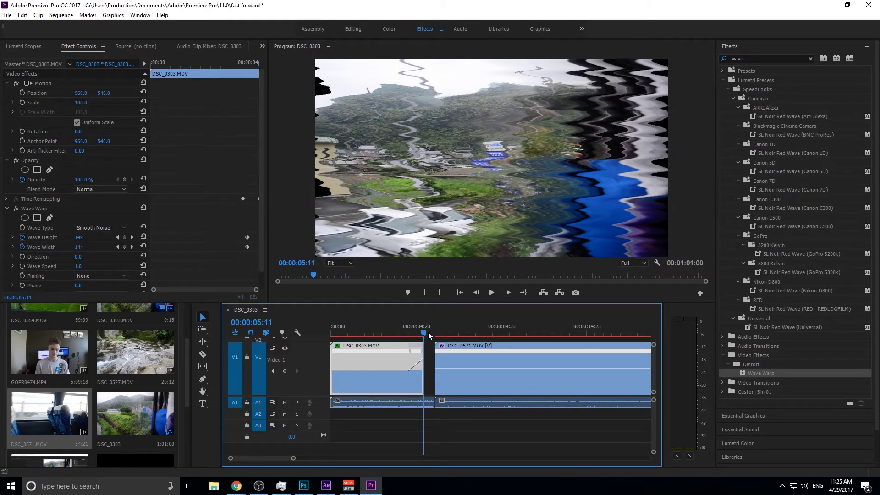
{"action": "left_click", "coordinate": [446, 346]}
{"action": "left_click_drag", "start_coordinate": [446, 346], "coordinate": [405, 334]}
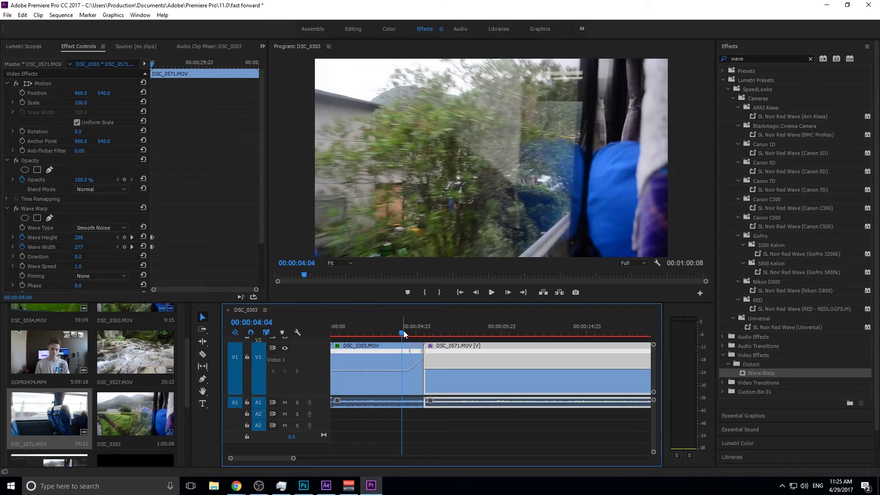
Move DSC_0303's speed ramp earlier and close the gap before DSC_0571.
{"action": "key", "text": "space"}
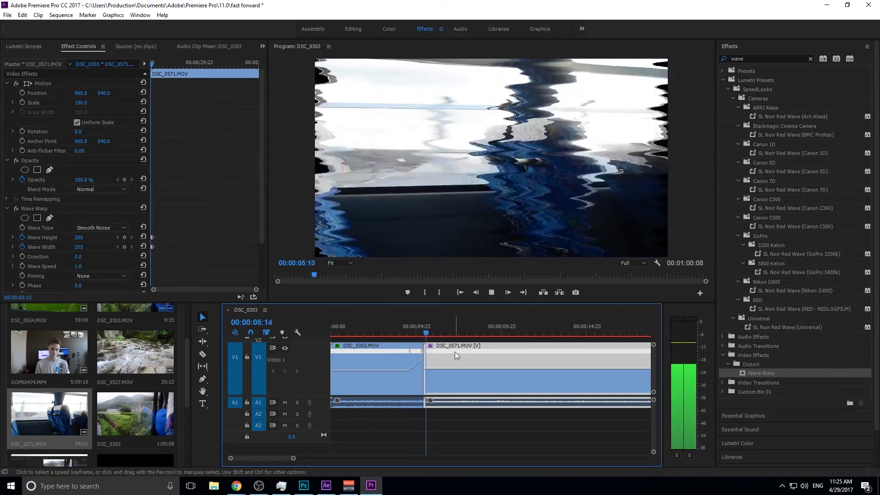
{"action": "key", "text": "space"}
{"action": "left_click_drag", "start_coordinate": [402, 326], "coordinate": [408, 324]}
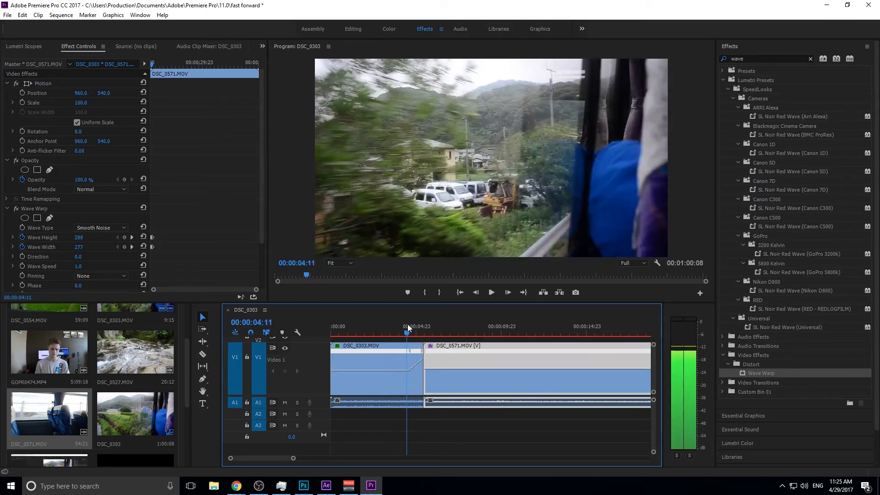
{"action": "left_click", "coordinate": [410, 367]}
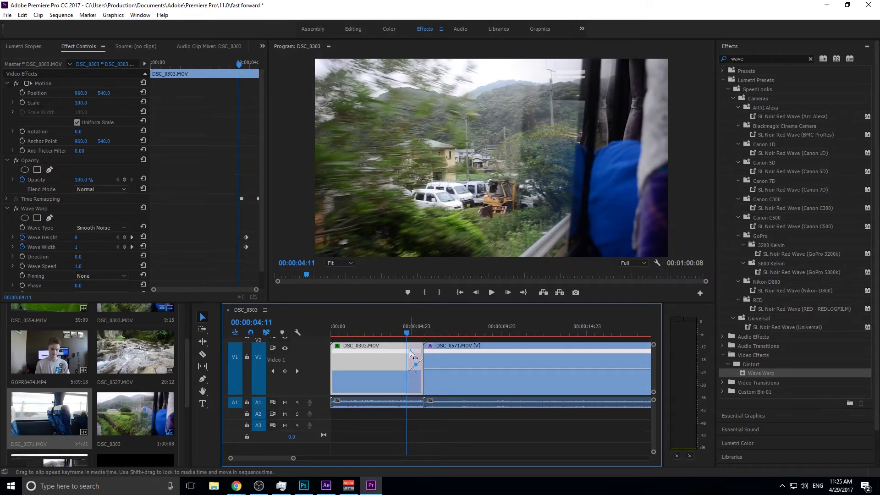
{"action": "left_click_drag", "start_coordinate": [412, 357], "coordinate": [405, 357]}
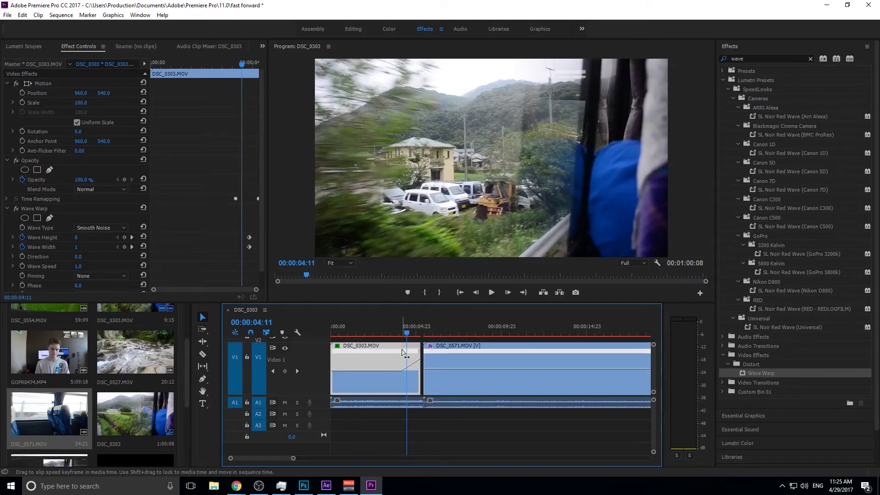
{"action": "left_click_drag", "start_coordinate": [458, 350], "coordinate": [448, 346]}
Review the transition from 00:00:04:22 and raise DSC_0571's speed to 259%.
{"action": "key", "text": "space"}
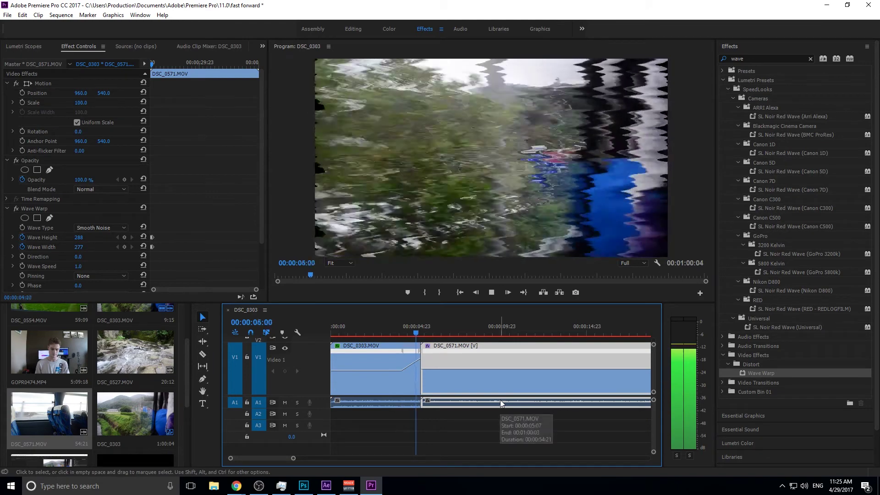
{"action": "key", "text": "space"}
{"action": "mouse_move", "coordinate": [400, 324]}
{"action": "left_mouse_down"}
{"action": "mouse_move", "coordinate": [419, 326]}
{"action": "mouse_move", "coordinate": [411, 327]}
{"action": "left_mouse_up"}
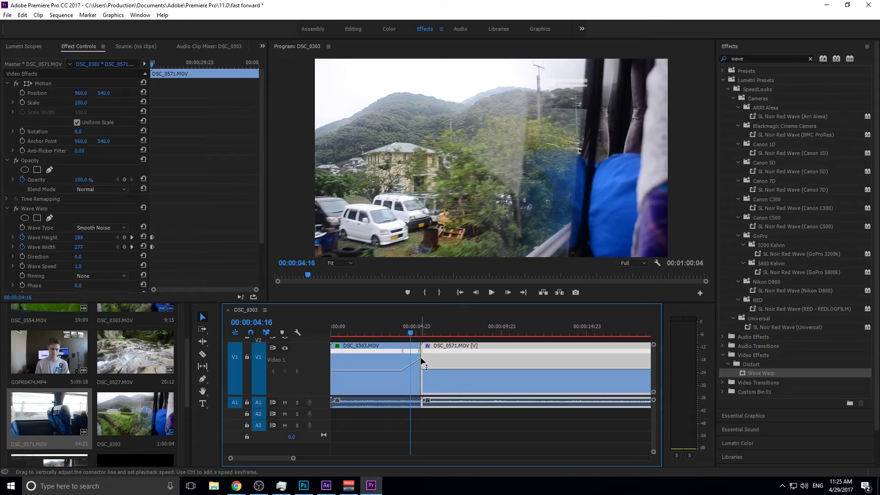
{"action": "left_click_drag", "start_coordinate": [423, 356], "coordinate": [423, 368]}
Play through the sped-up transition across the cut, ending at 00:00:04:17.
{"action": "left_click", "coordinate": [410, 361]}
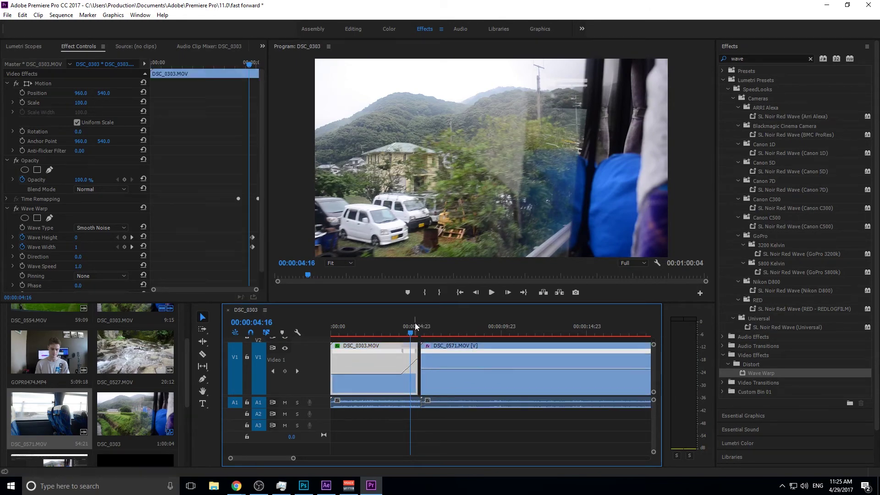
{"action": "key", "text": "j"}
{"action": "key", "text": "l"}
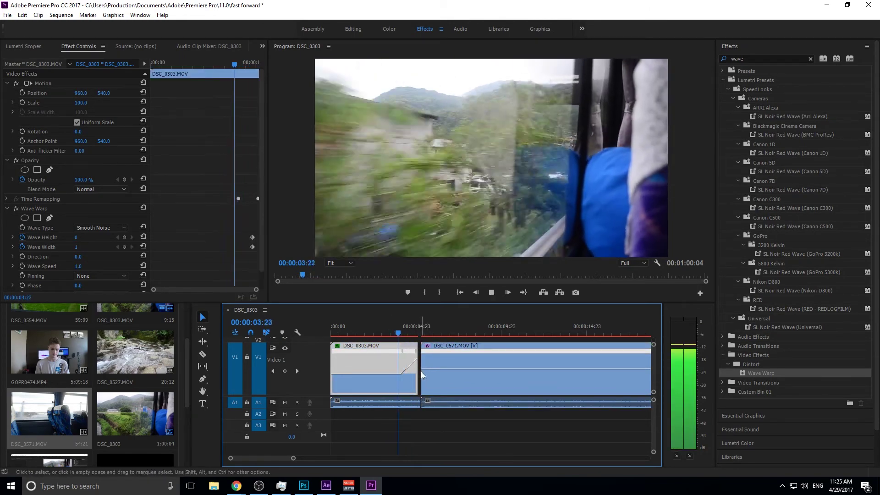
{"action": "key", "text": "k"}
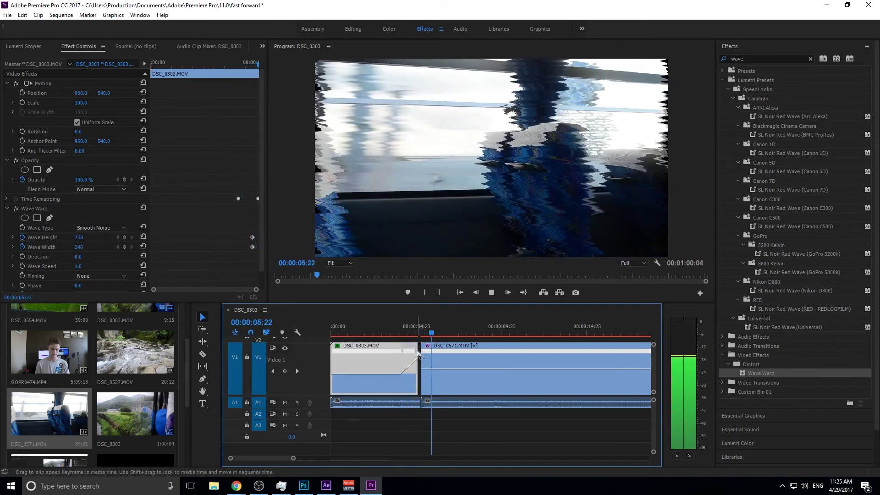
{"action": "left_click", "coordinate": [436, 349]}
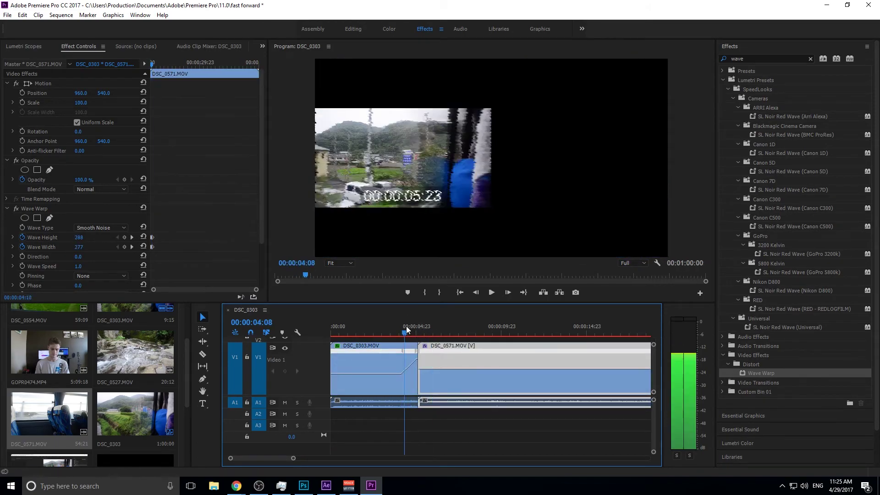
{"action": "left_click", "coordinate": [407, 328]}
{"action": "key", "text": "l"}
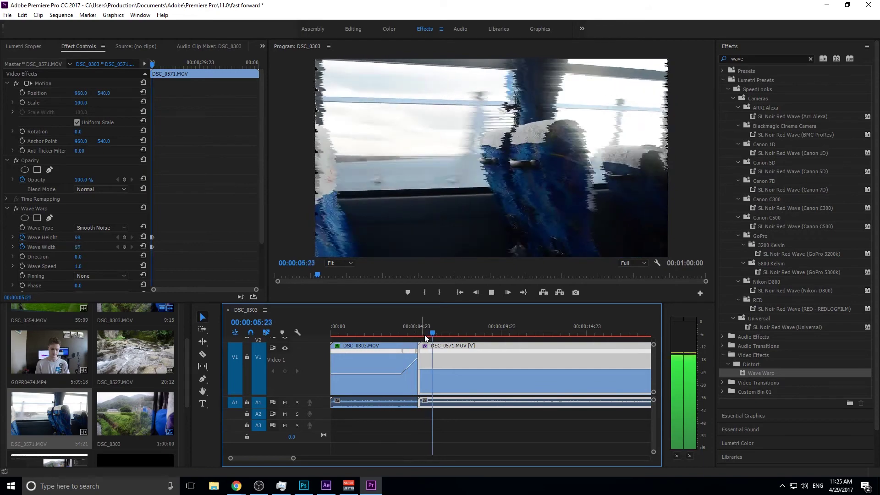
{"action": "left_click_drag", "start_coordinate": [411, 332], "coordinate": [420, 332]}
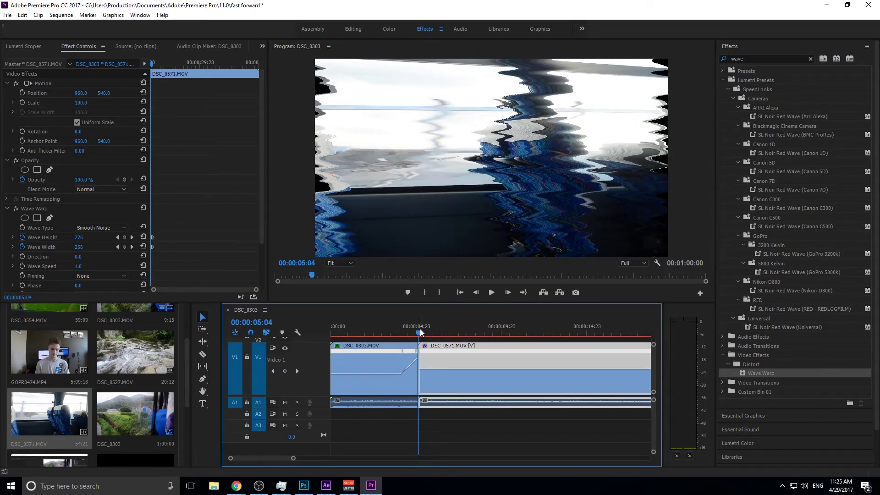
Start DSC_0571 at about 195% speed with a keyframe ramping it quickly back down to normal.
{"action": "left_click_drag", "start_coordinate": [426, 371], "coordinate": [427, 360]}
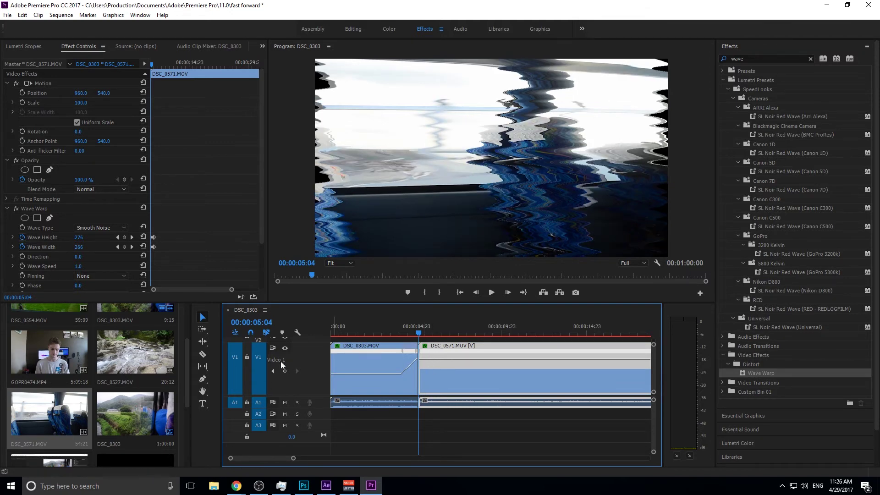
{"action": "left_click", "coordinate": [284, 371]}
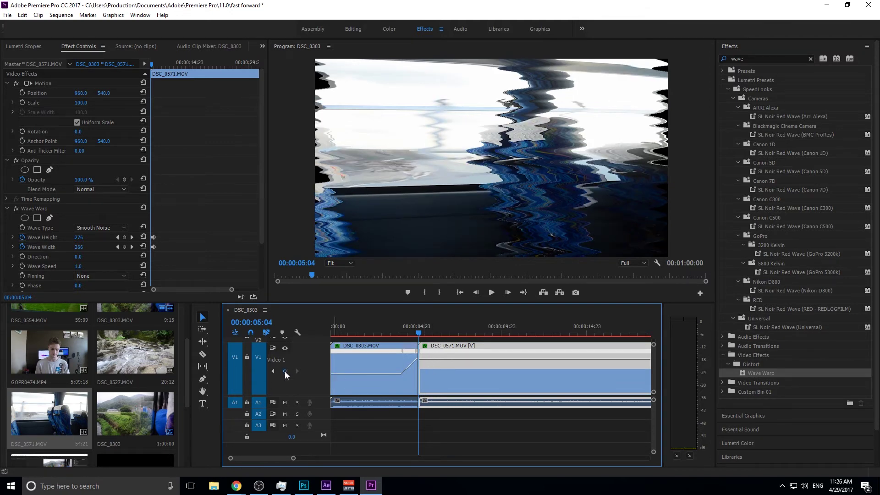
{"action": "mouse_move", "coordinate": [420, 352]}
{"action": "left_mouse_down"}
{"action": "mouse_move", "coordinate": [455, 355]}
{"action": "mouse_move", "coordinate": [442, 369]}
{"action": "mouse_move", "coordinate": [458, 353]}
{"action": "mouse_move", "coordinate": [440, 353]}
{"action": "left_mouse_up"}
{"action": "left_click", "coordinate": [416, 338]}
Preview the speed ramp from just before the cut.
{"action": "key", "text": "space"}
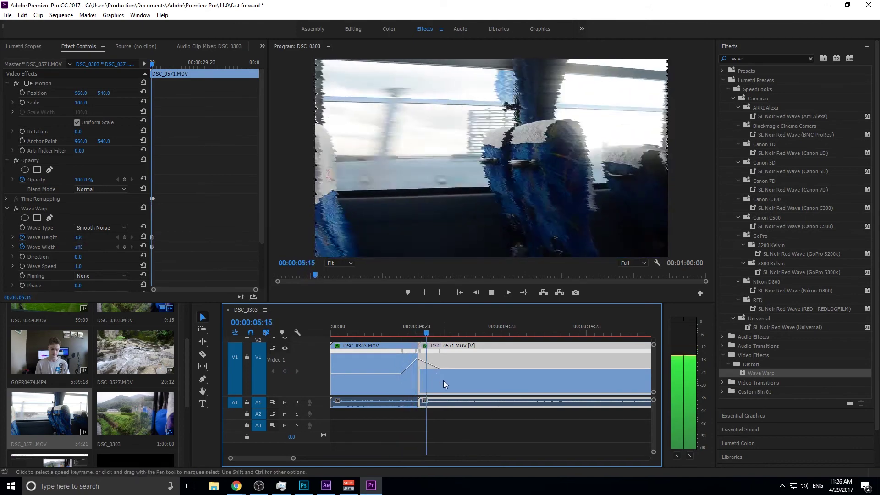
{"action": "mouse_move", "coordinate": [435, 330]}
{"action": "left_mouse_down"}
{"action": "mouse_move", "coordinate": [416, 330]}
{"action": "mouse_move", "coordinate": [445, 332]}
{"action": "left_mouse_up"}
{"action": "left_click", "coordinate": [403, 330]}
{"action": "key", "text": "space"}
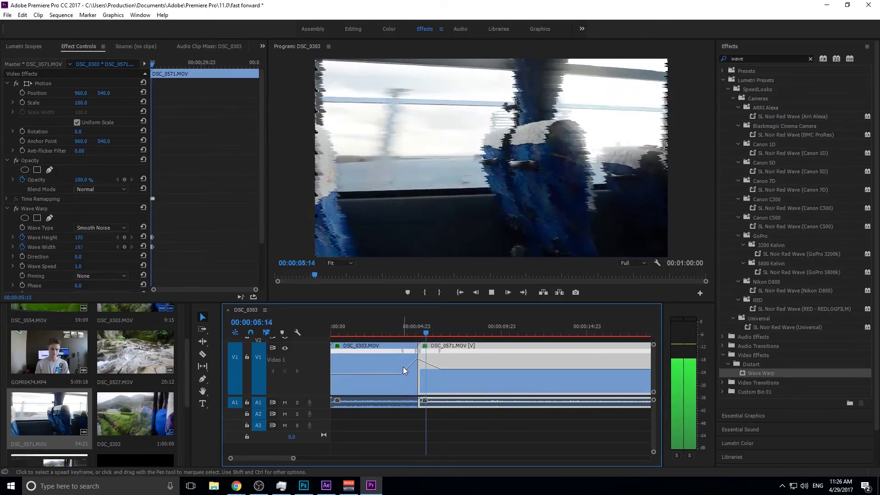
Play the full transition from 00:00:03:14, save the project, and return the playhead to 00:00:04:05.
{"action": "left_click", "coordinate": [393, 330]}
{"action": "key", "text": "space"}
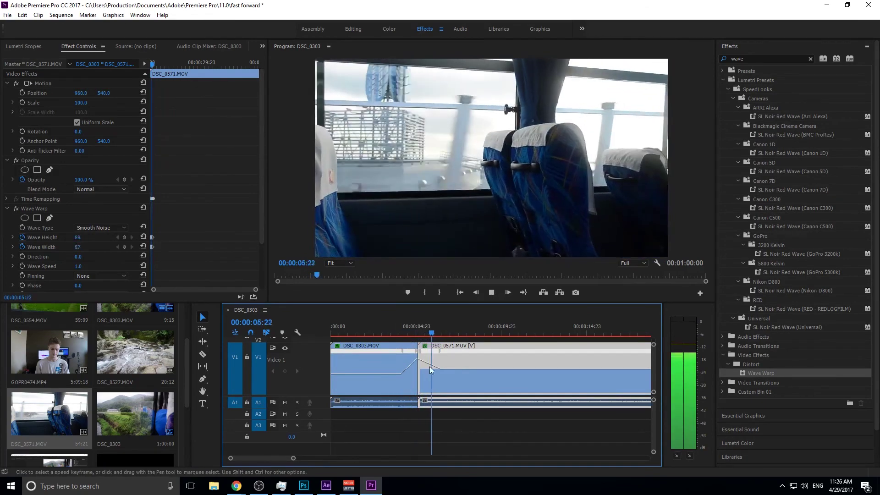
{"action": "key", "text": "space"}
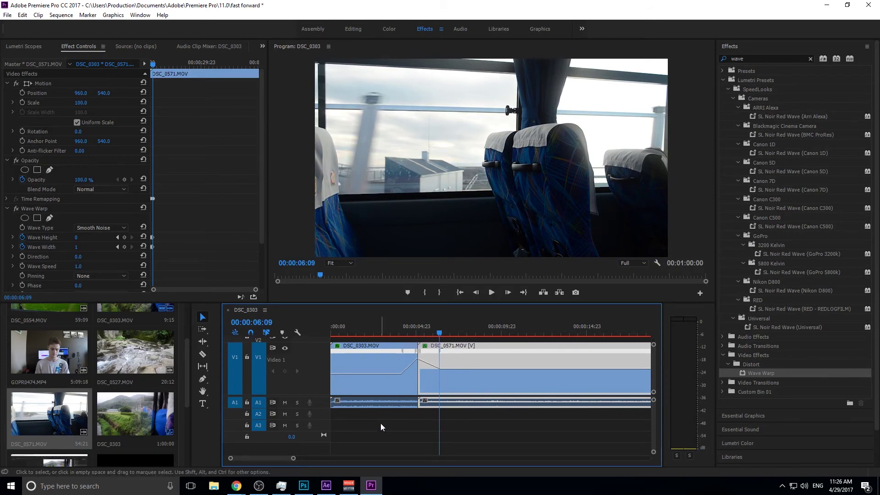
{"action": "key", "text": "ctrl+s"}
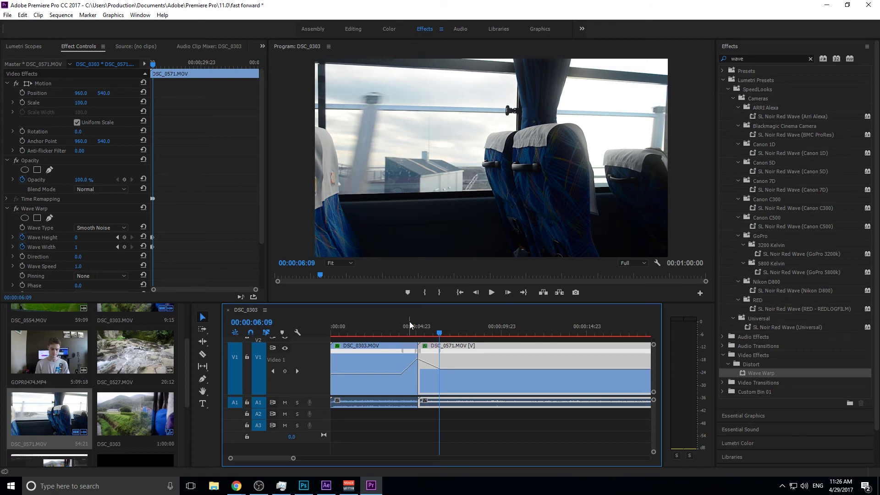
{"action": "left_click_drag", "start_coordinate": [411, 327], "coordinate": [404, 326]}
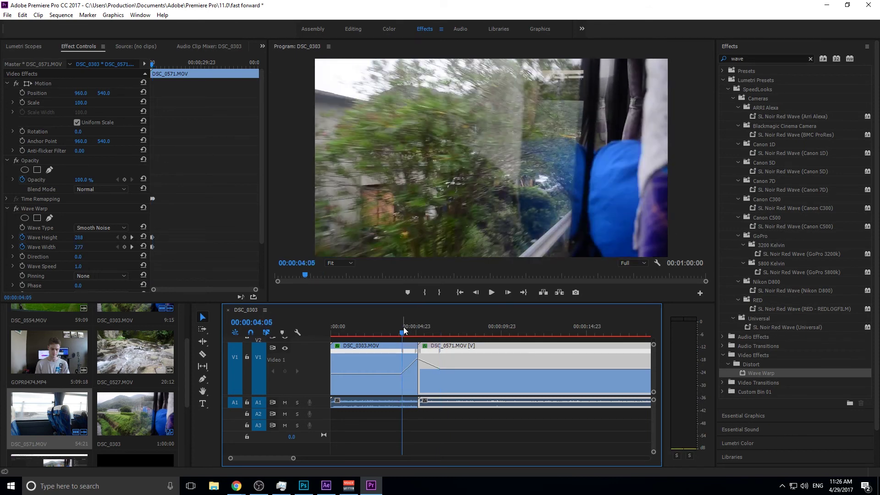